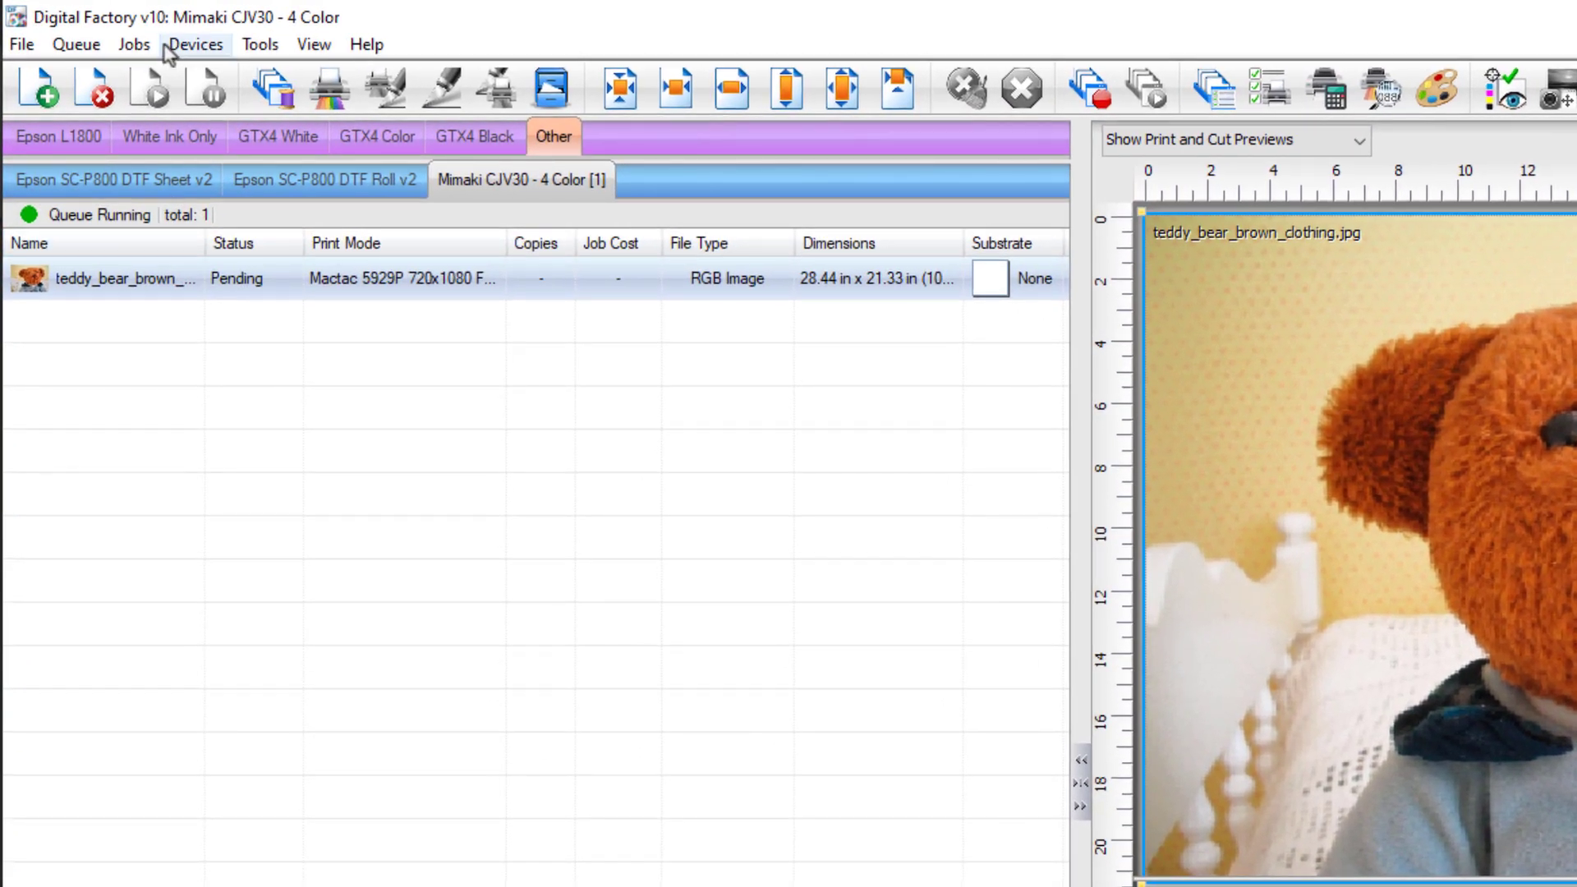
# - Send the queued teddy bear job to Fluid Mask with Jobs > Edit with FluidMask
pyautogui.click(145, 42)
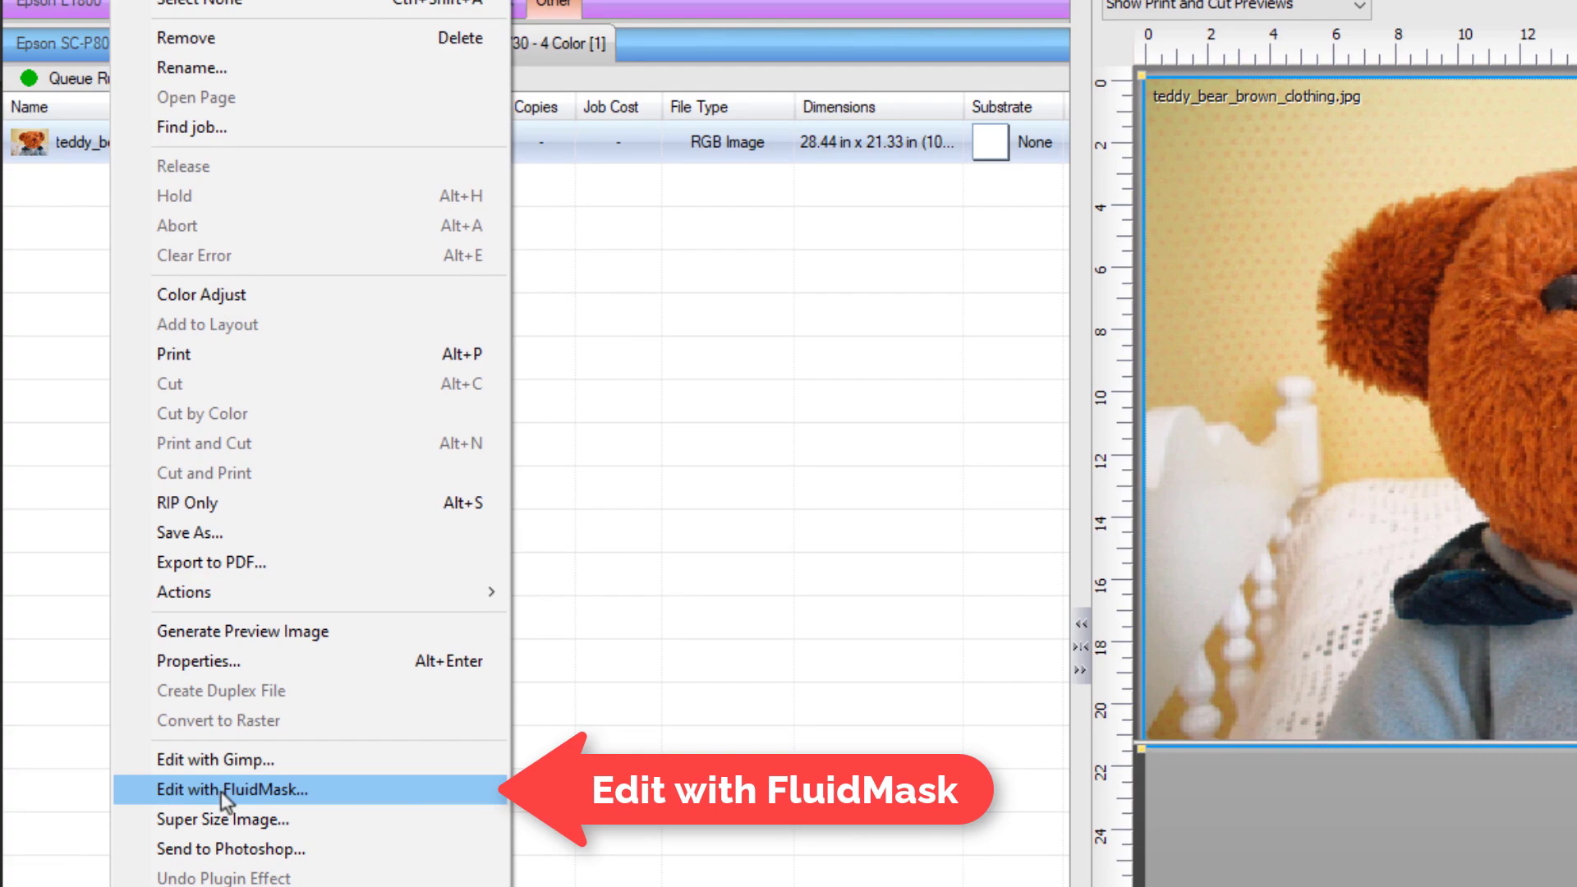
pyautogui.click(221, 790)
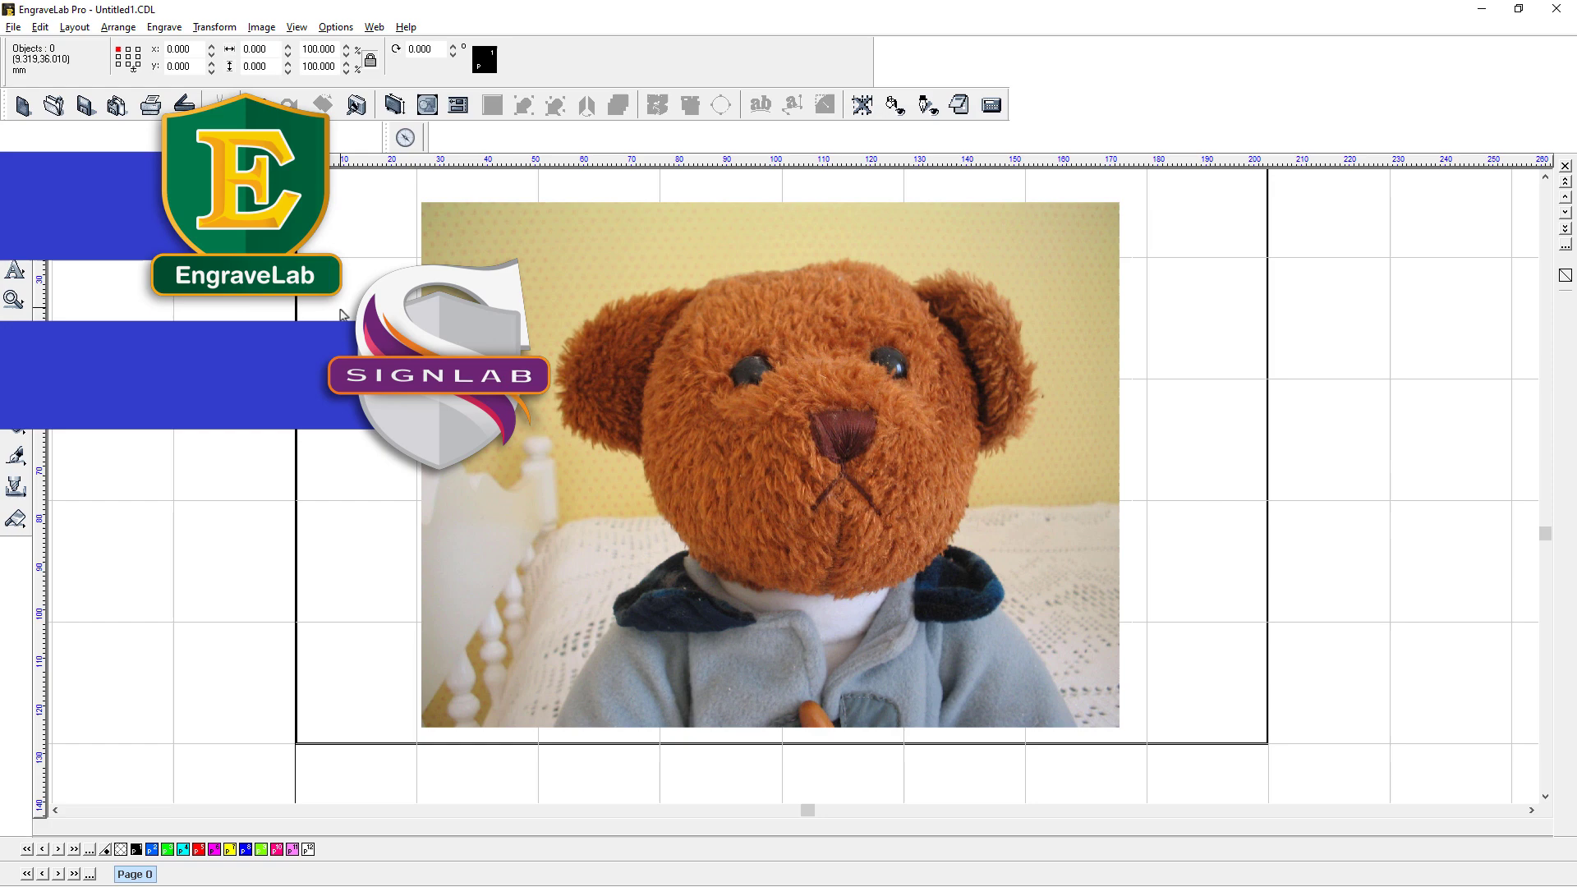
# - Select the teddy bear bitmap in EngraveLab Pro and bring up the Image menu
pyautogui.click(517, 304)
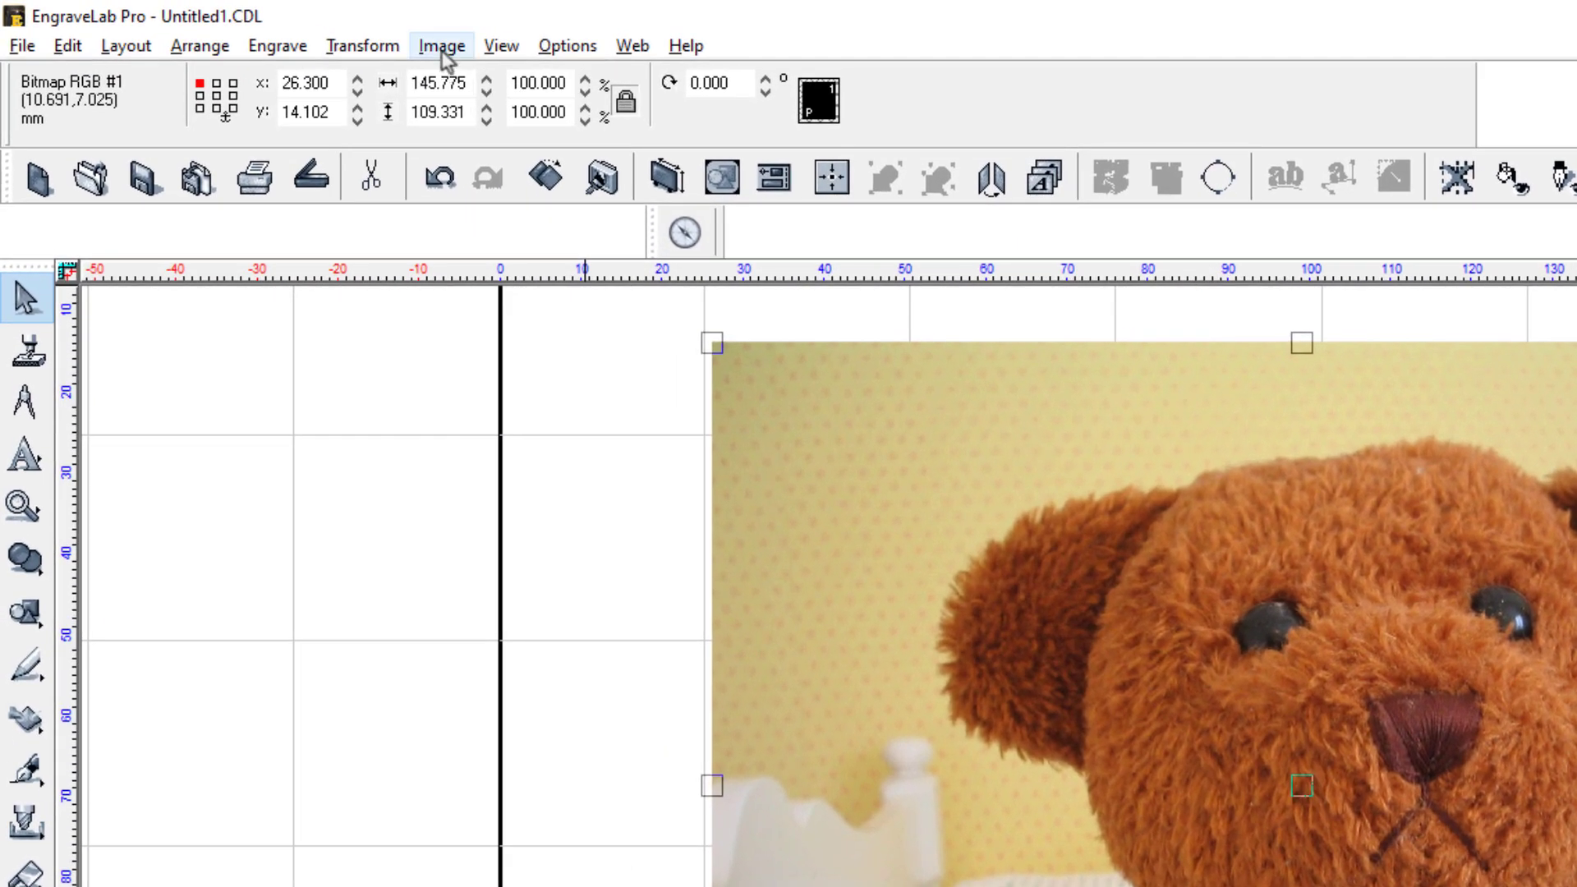
pyautogui.click(262, 28)
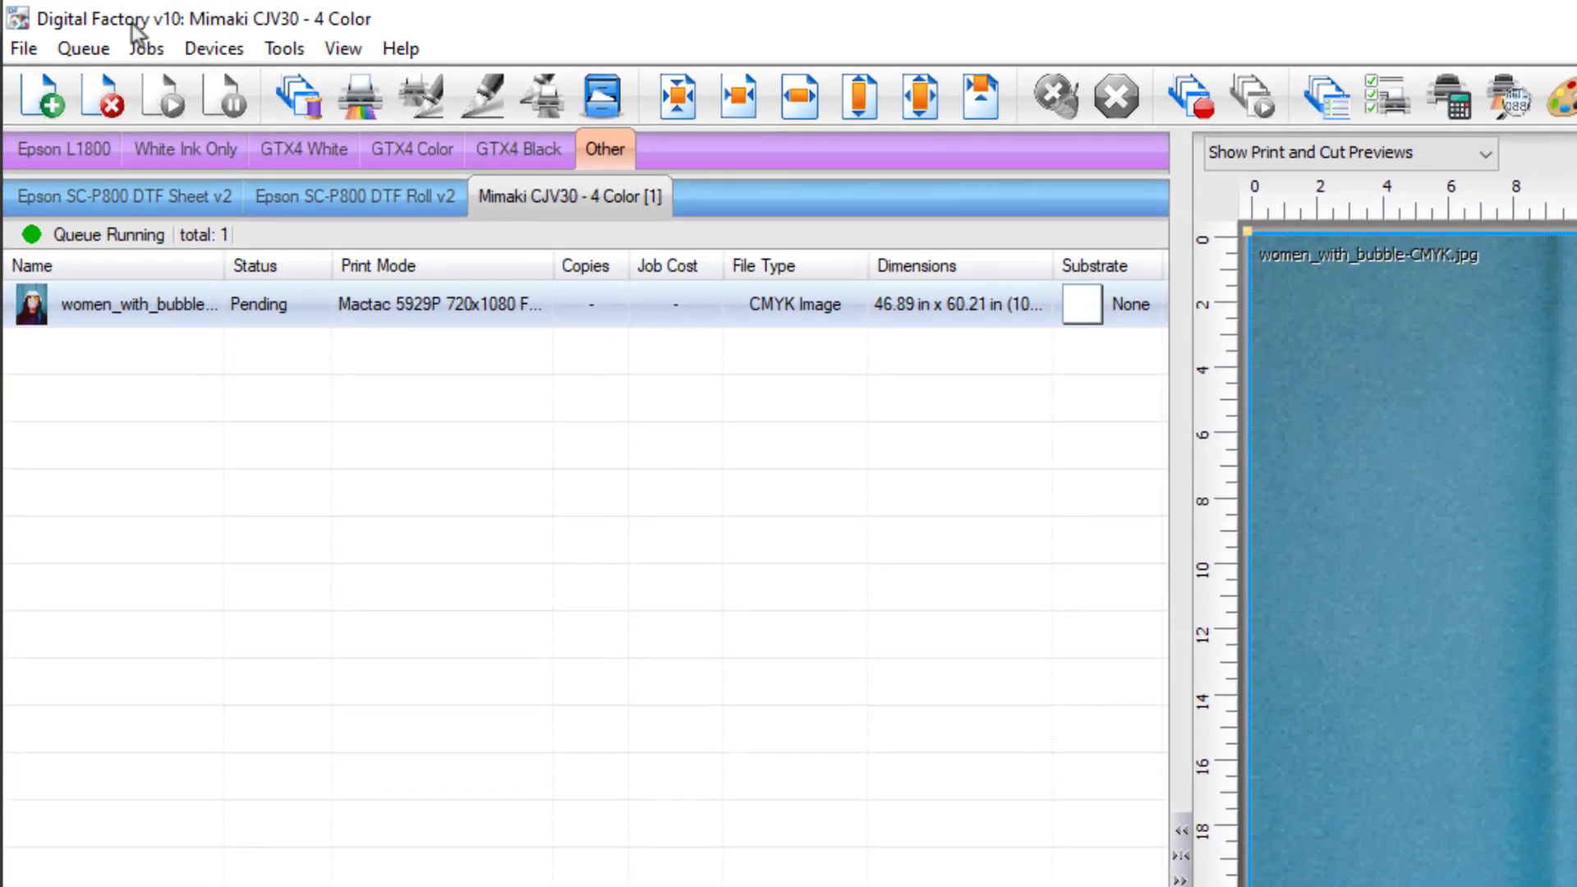
# - Launch Fluid Mask Lite on the teddy bear job from the Jobs menu
pyautogui.click(147, 45)
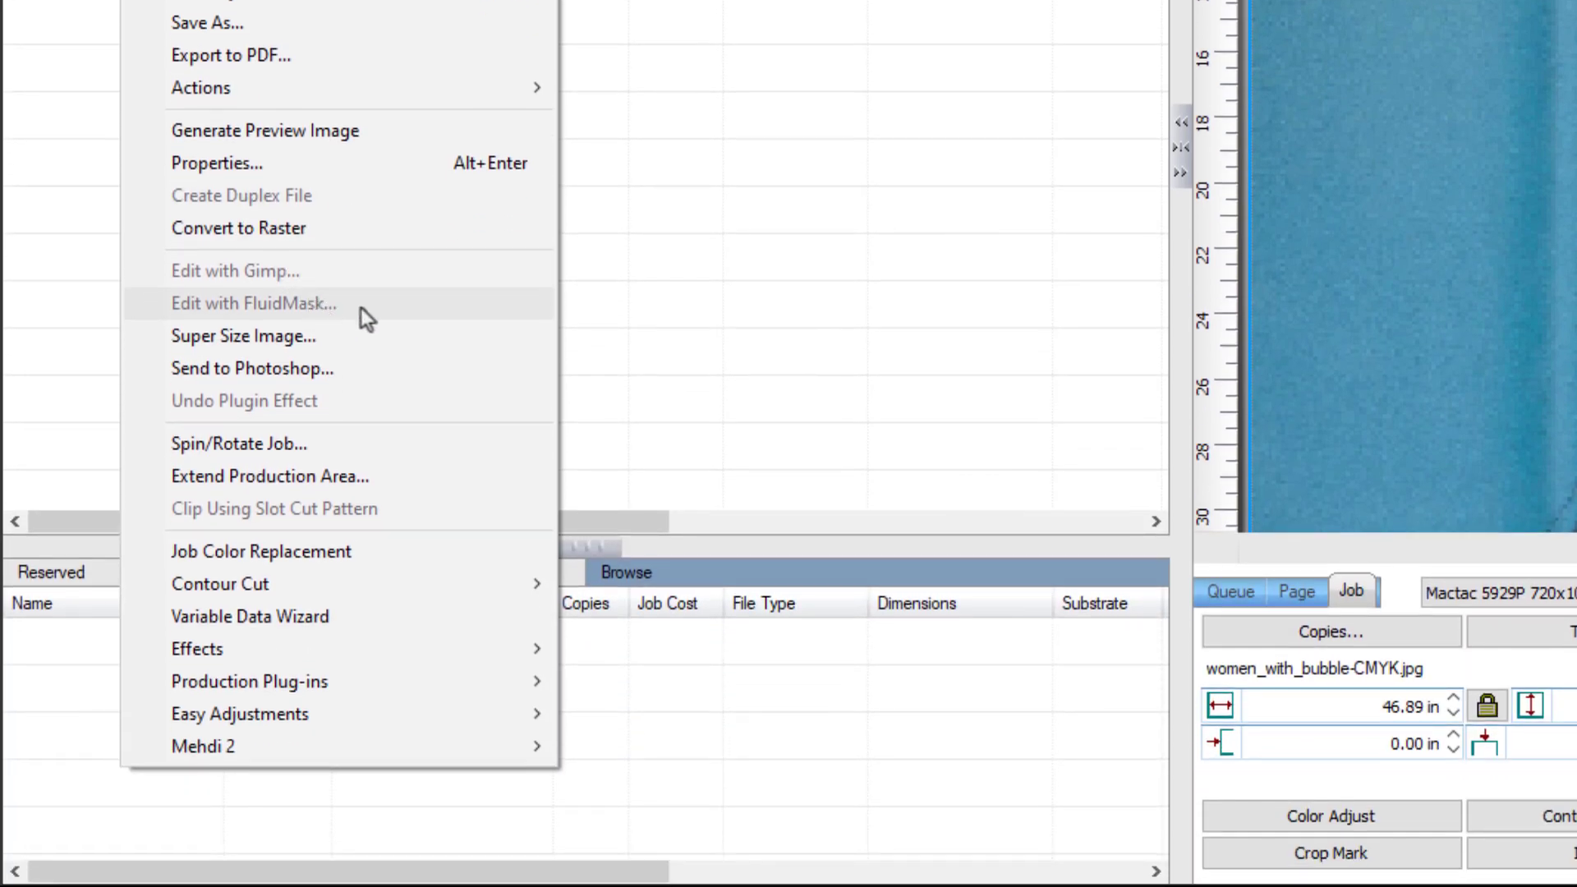
pyautogui.click(361, 308)
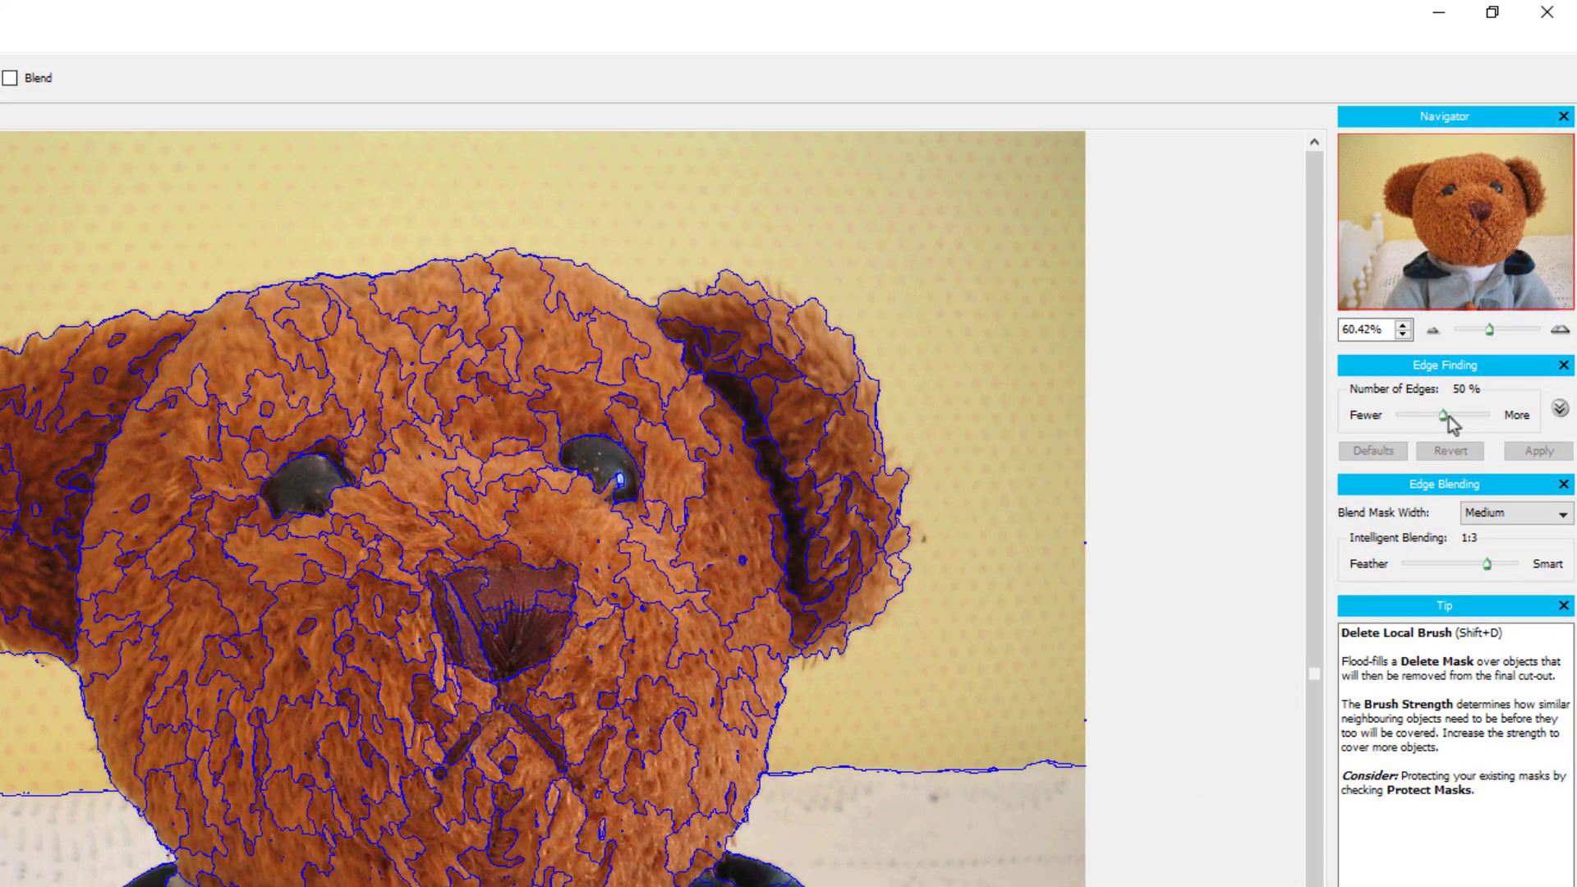
# - Test a lower edge count, revert to default 50% detection, and compare Feather/Smart blending
pyautogui.moveTo(1450, 423)
pyautogui.mouseDown()
pyautogui.moveTo(1413, 418)
pyautogui.moveTo(1467, 428)
pyautogui.mouseUp()
pyautogui.click(1538, 451)
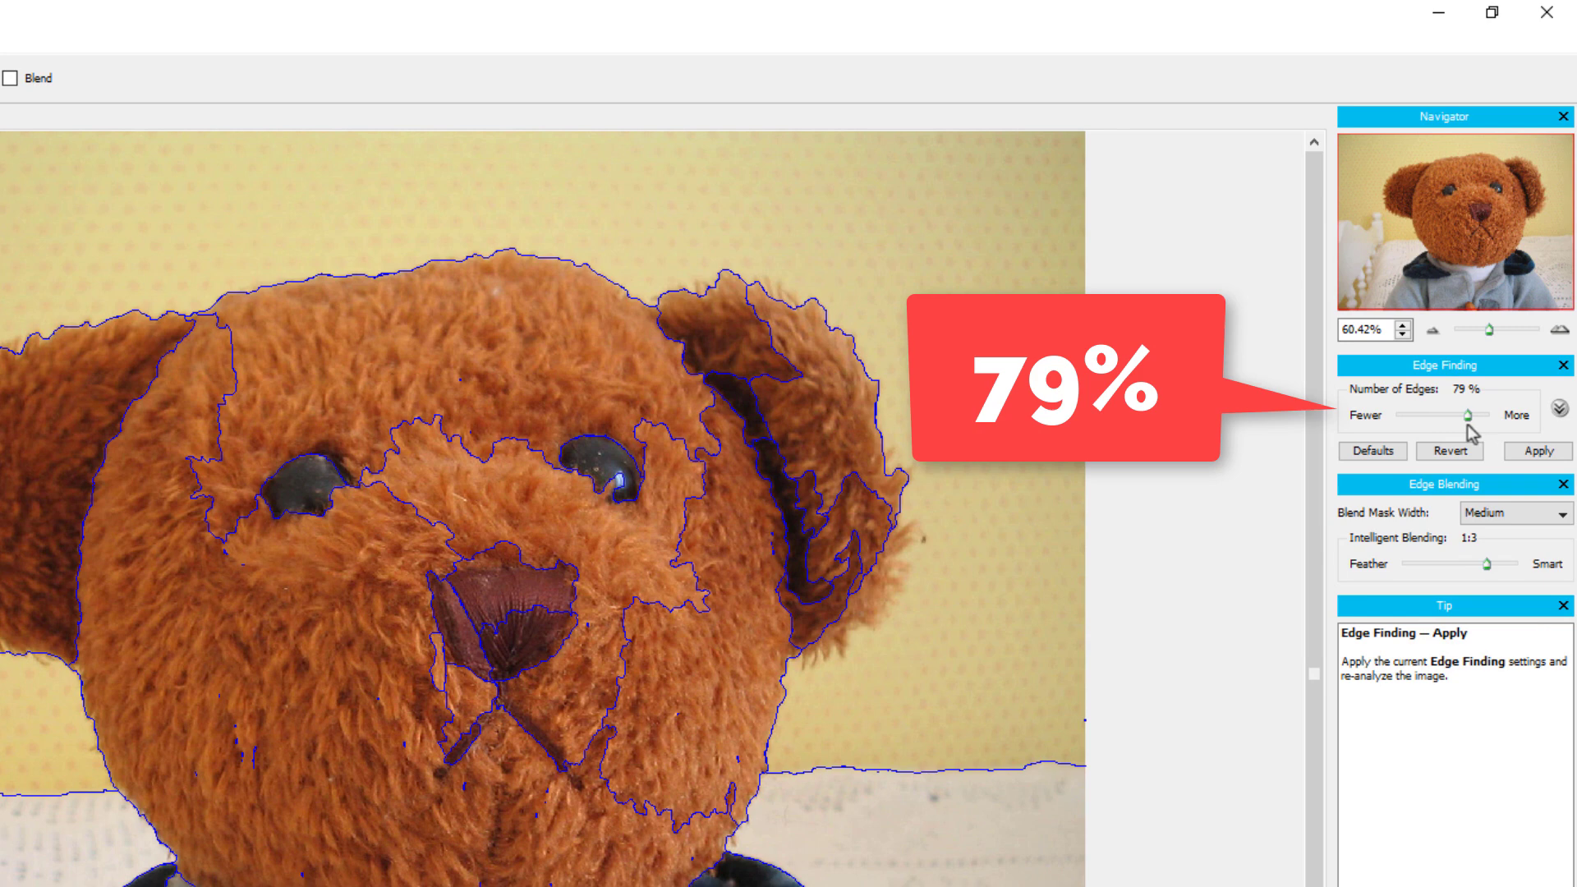
pyautogui.click(1528, 453)
pyautogui.click(1379, 450)
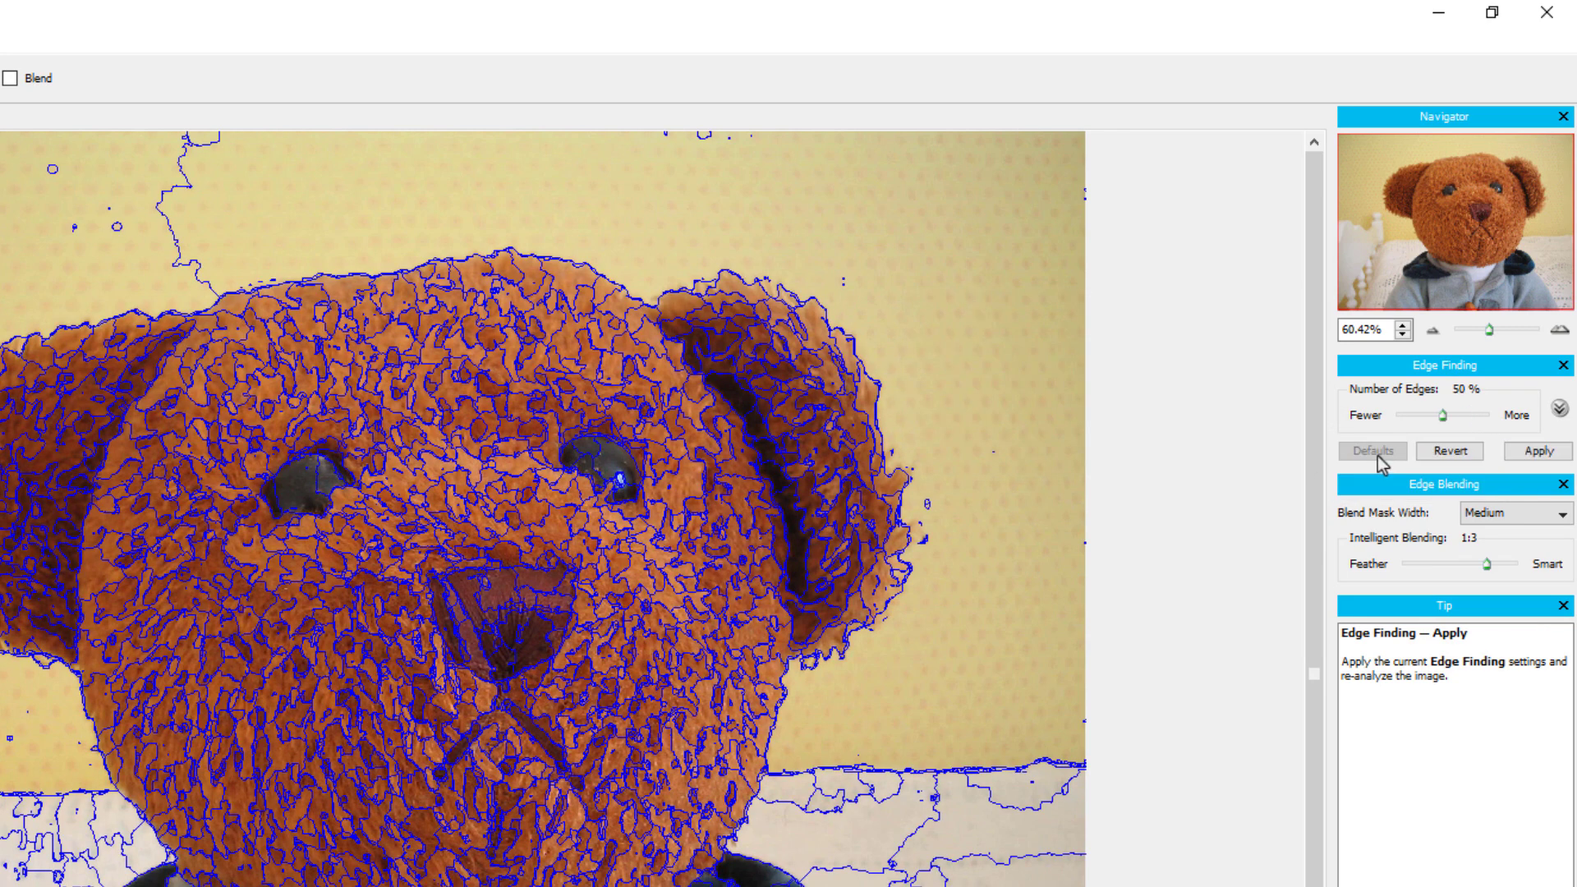
pyautogui.click(1528, 453)
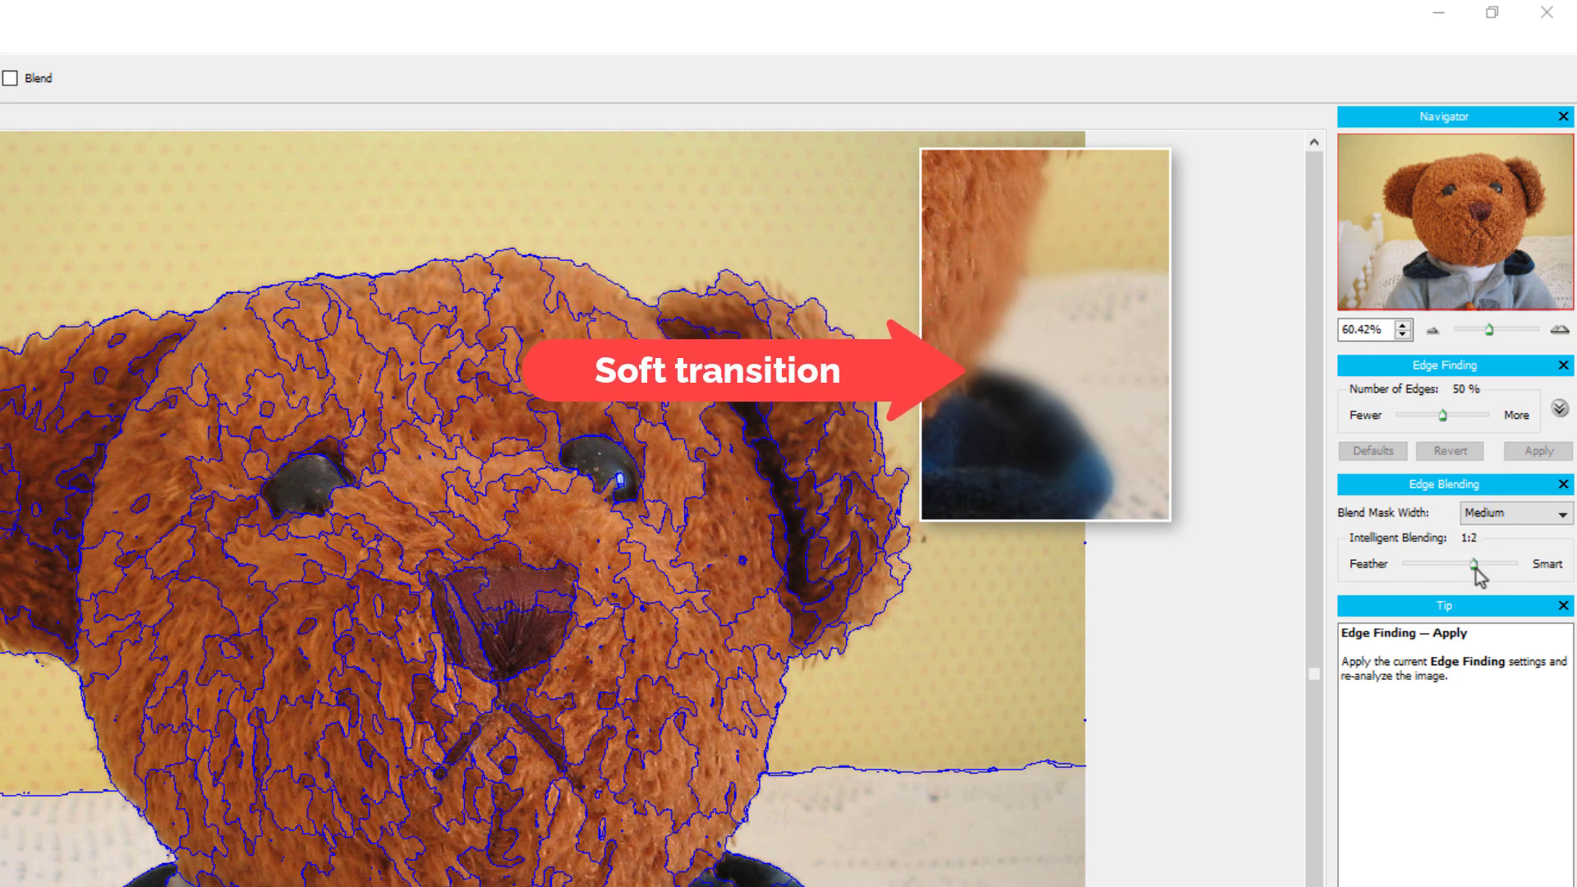
pyautogui.moveTo(1487, 562); pyautogui.dragTo(1418, 565)
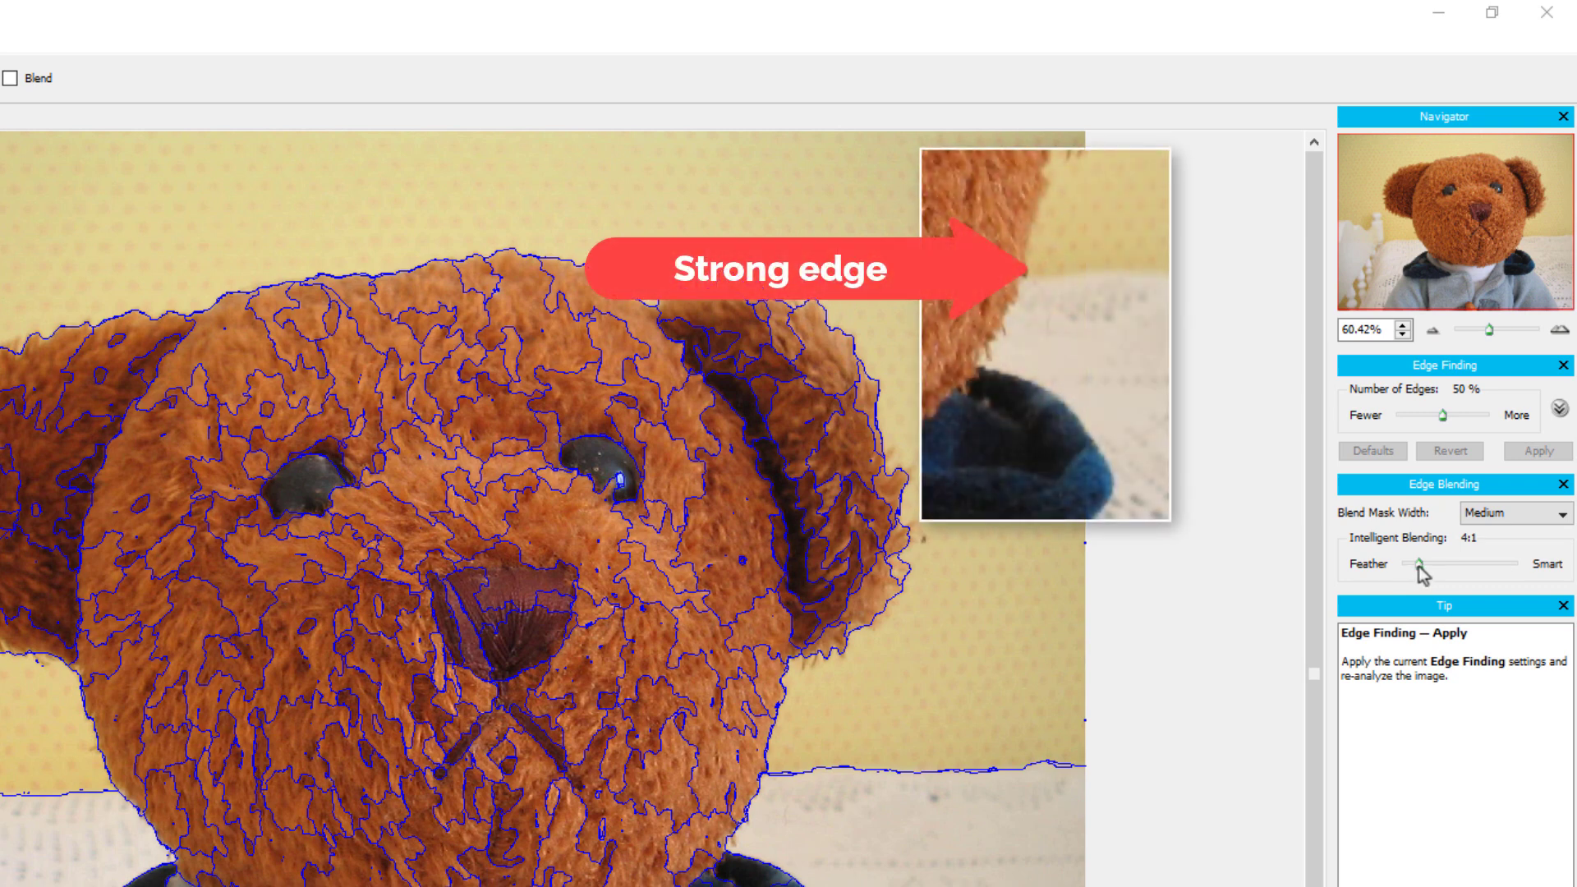
pyautogui.moveTo(1419, 564); pyautogui.dragTo(1487, 573)
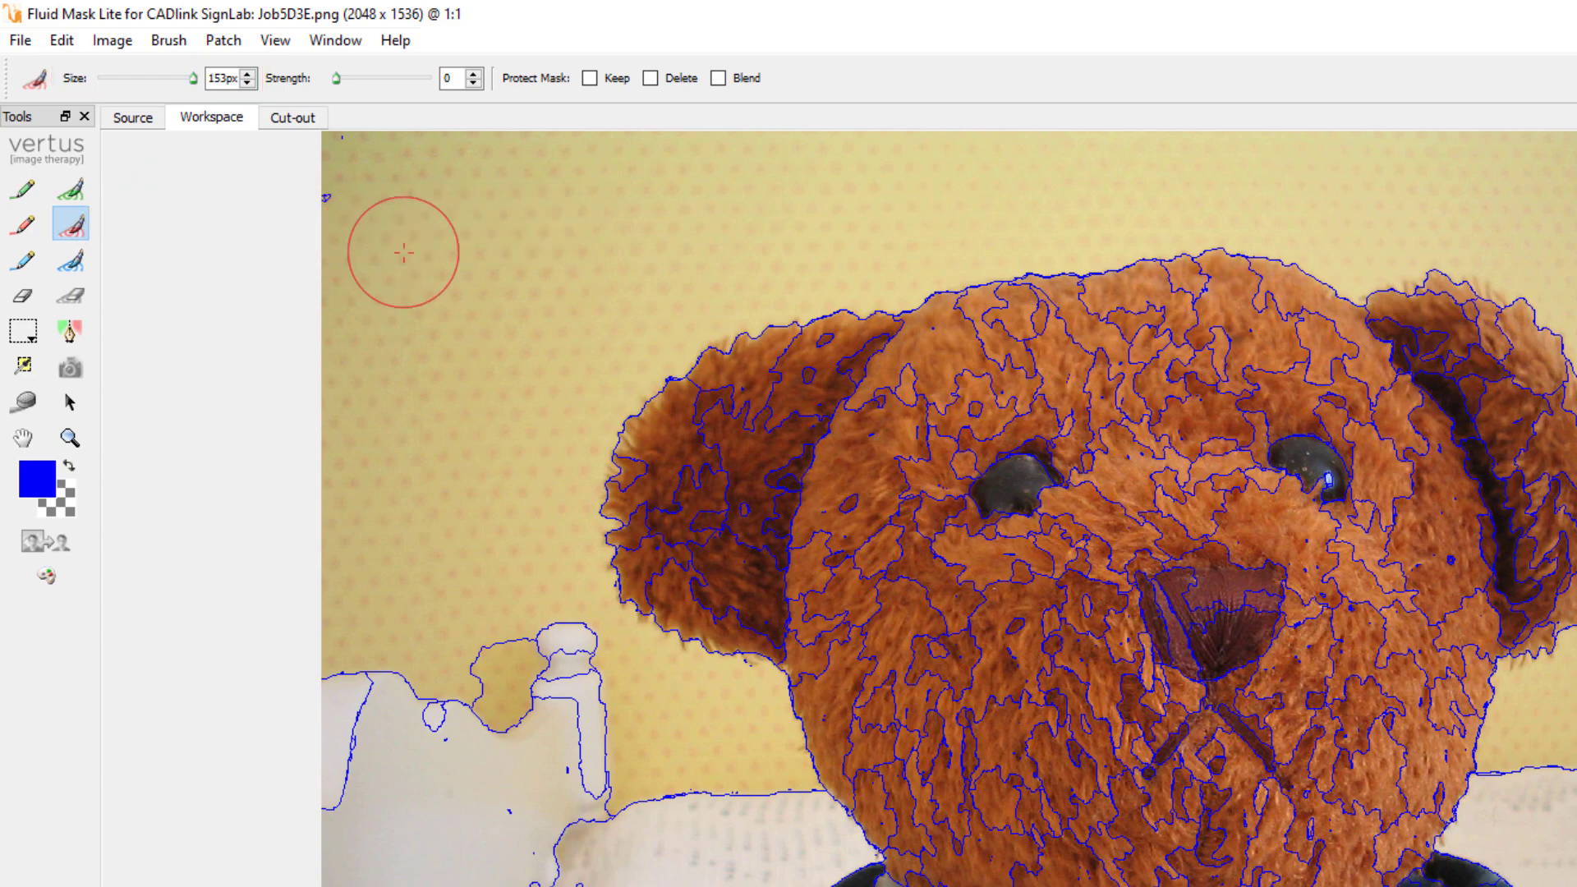
# - Mark the left background and right blanket for deletion with the Delete Local Brush
pyautogui.click(415, 255)
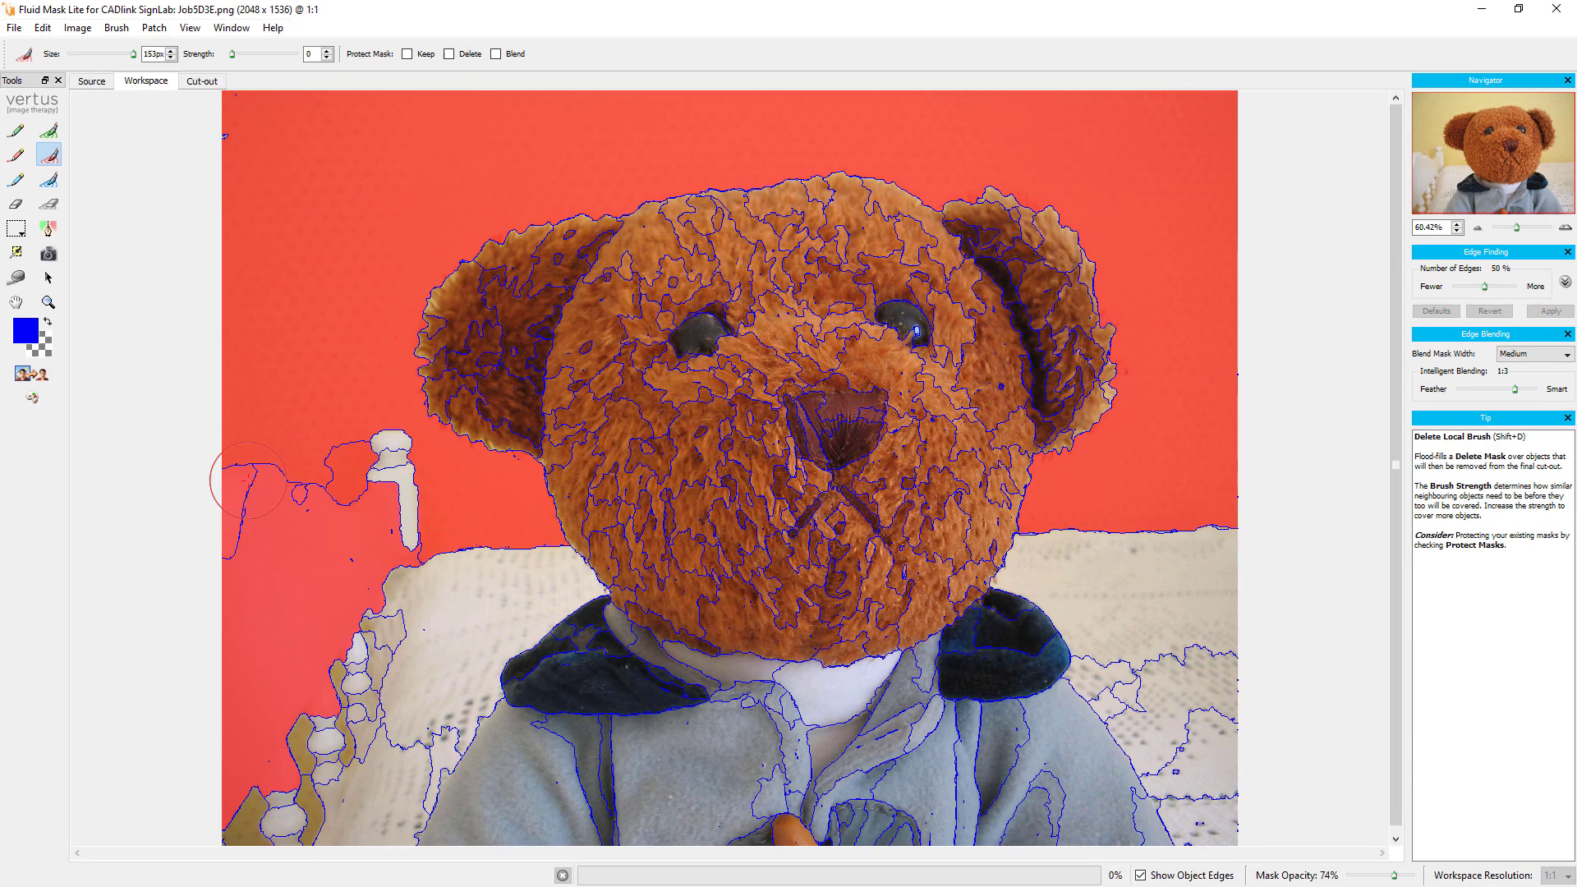
pyautogui.moveTo(296, 474)
pyautogui.mouseDown()
pyautogui.moveTo(388, 463)
pyautogui.moveTo(288, 781)
pyautogui.mouseUp()
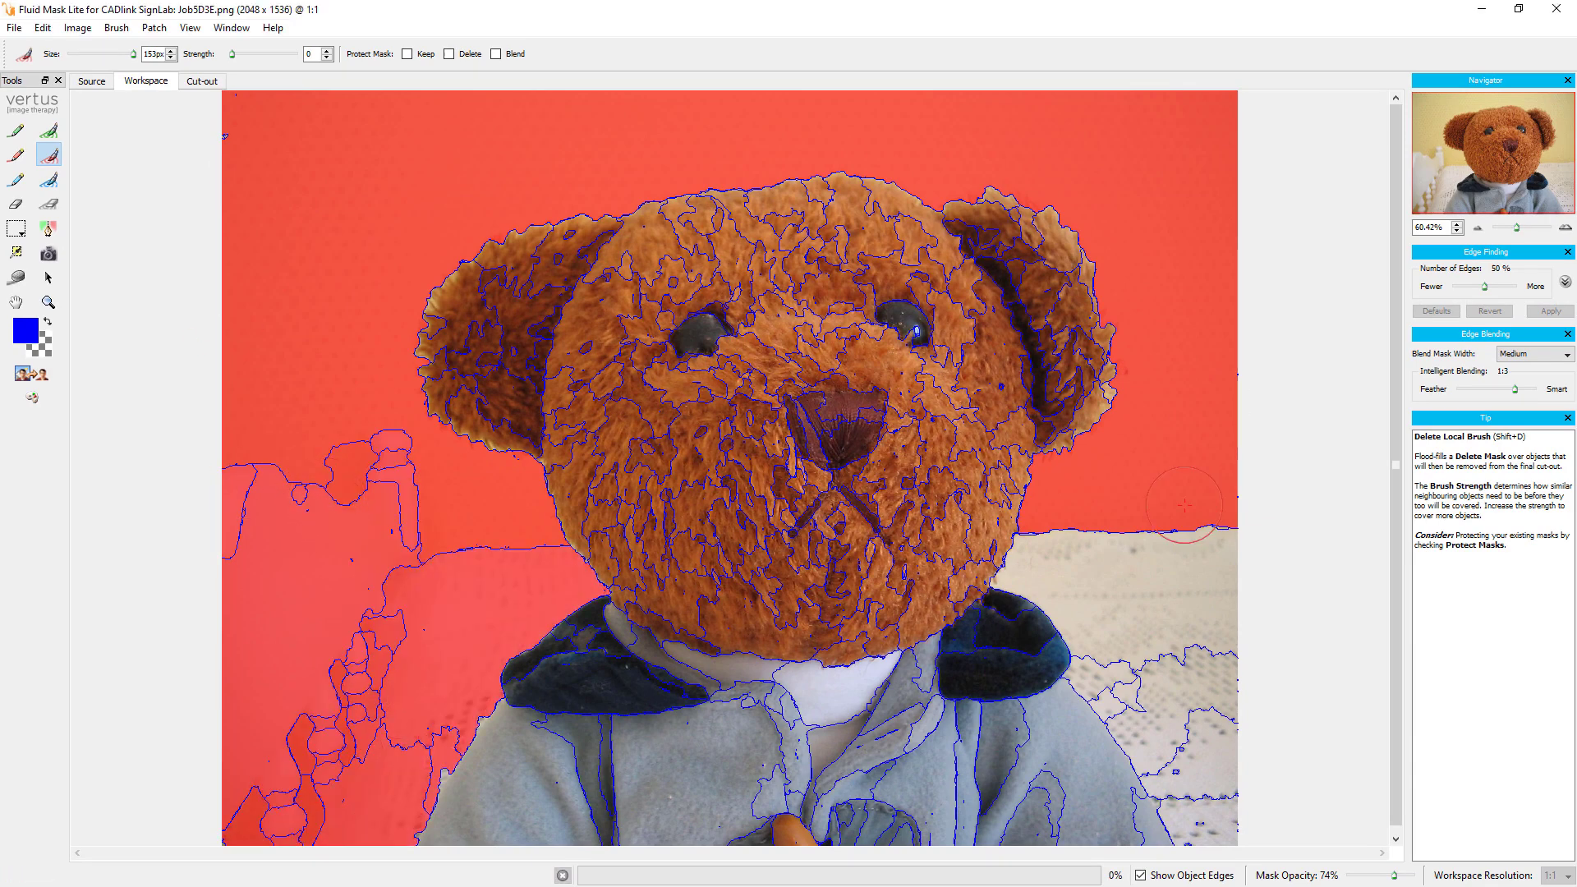
pyautogui.moveTo(1188, 532)
pyautogui.mouseDown()
pyautogui.moveTo(1197, 522)
pyautogui.moveTo(1179, 739)
pyautogui.moveTo(1214, 813)
pyautogui.moveTo(1160, 499)
pyautogui.mouseUp()
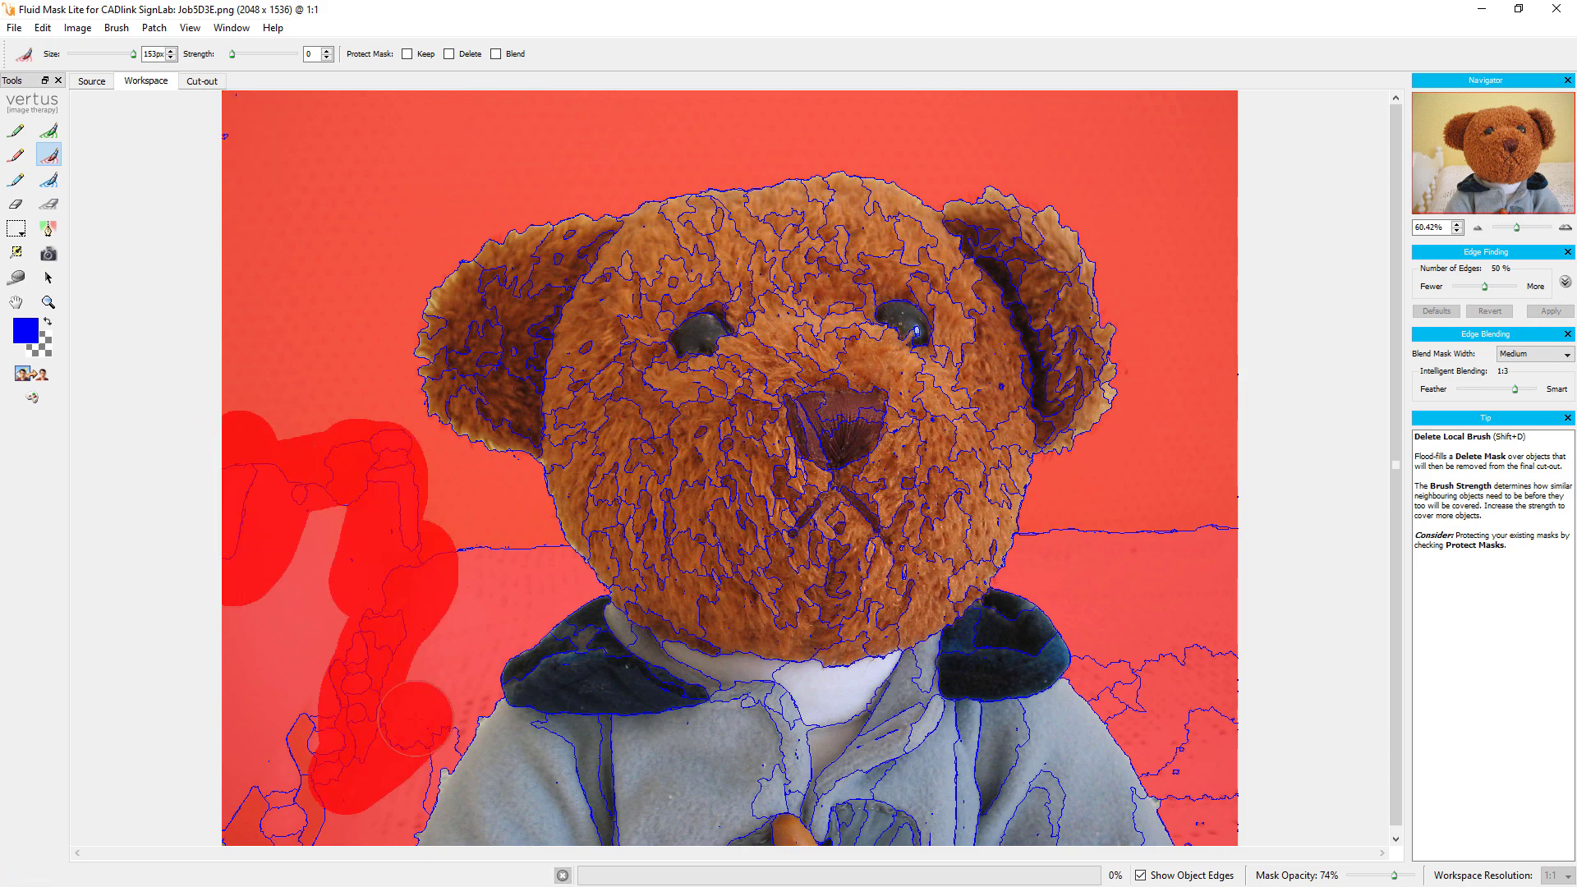
pyautogui.moveTo(265, 468); pyautogui.dragTo(259, 788)
pyautogui.moveTo(449, 535); pyautogui.dragTo(521, 551)
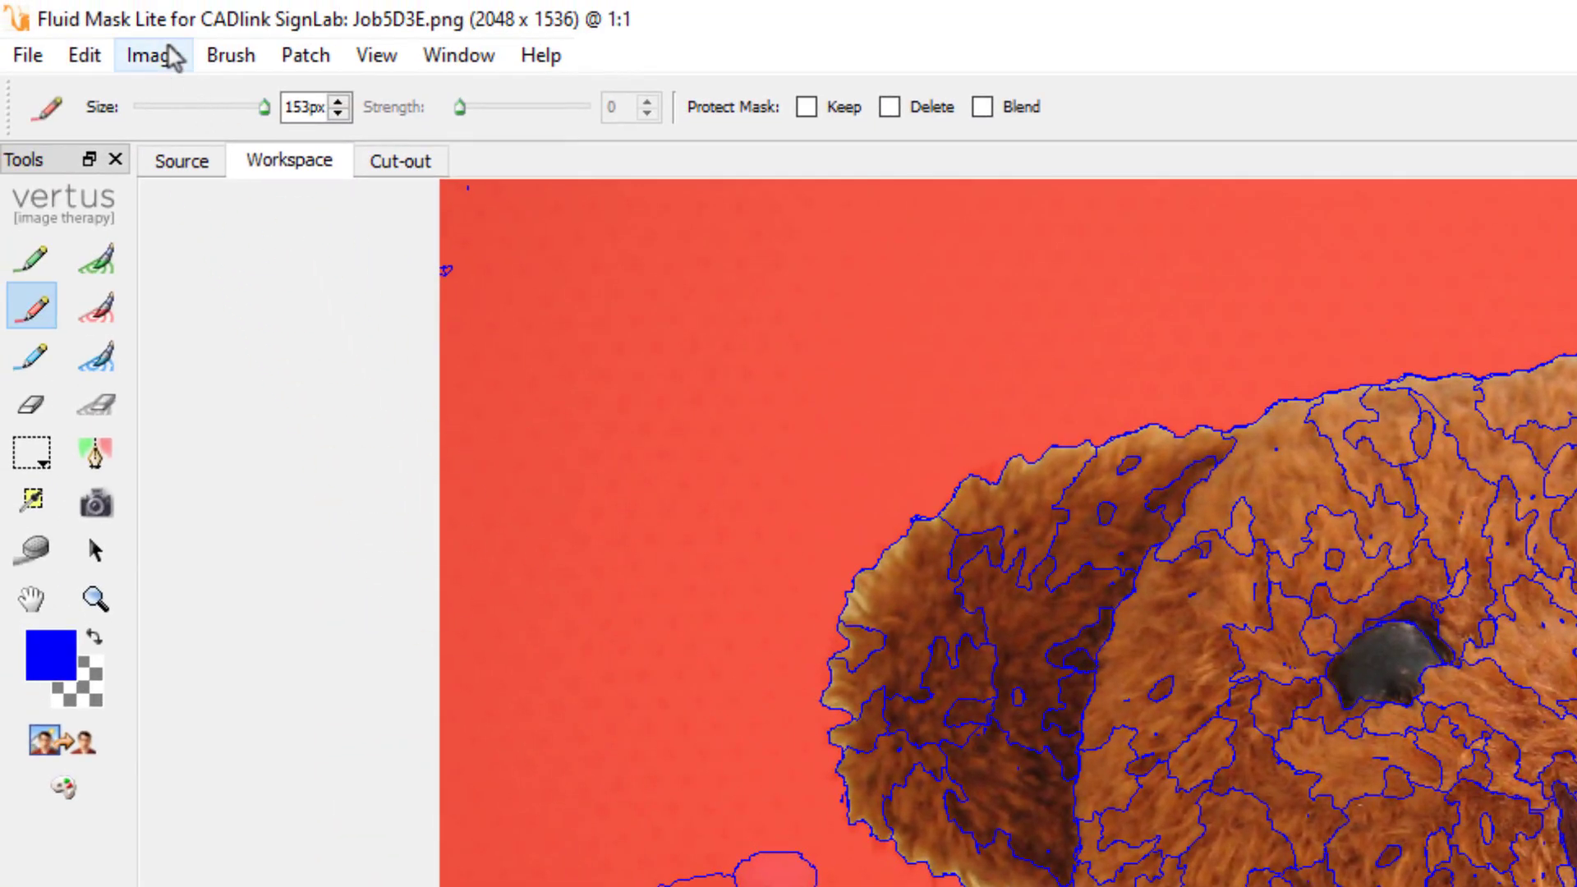
# - Auto-fill the bear as Keep, swap the colours, and preview the cut-out
pyautogui.click(167, 56)
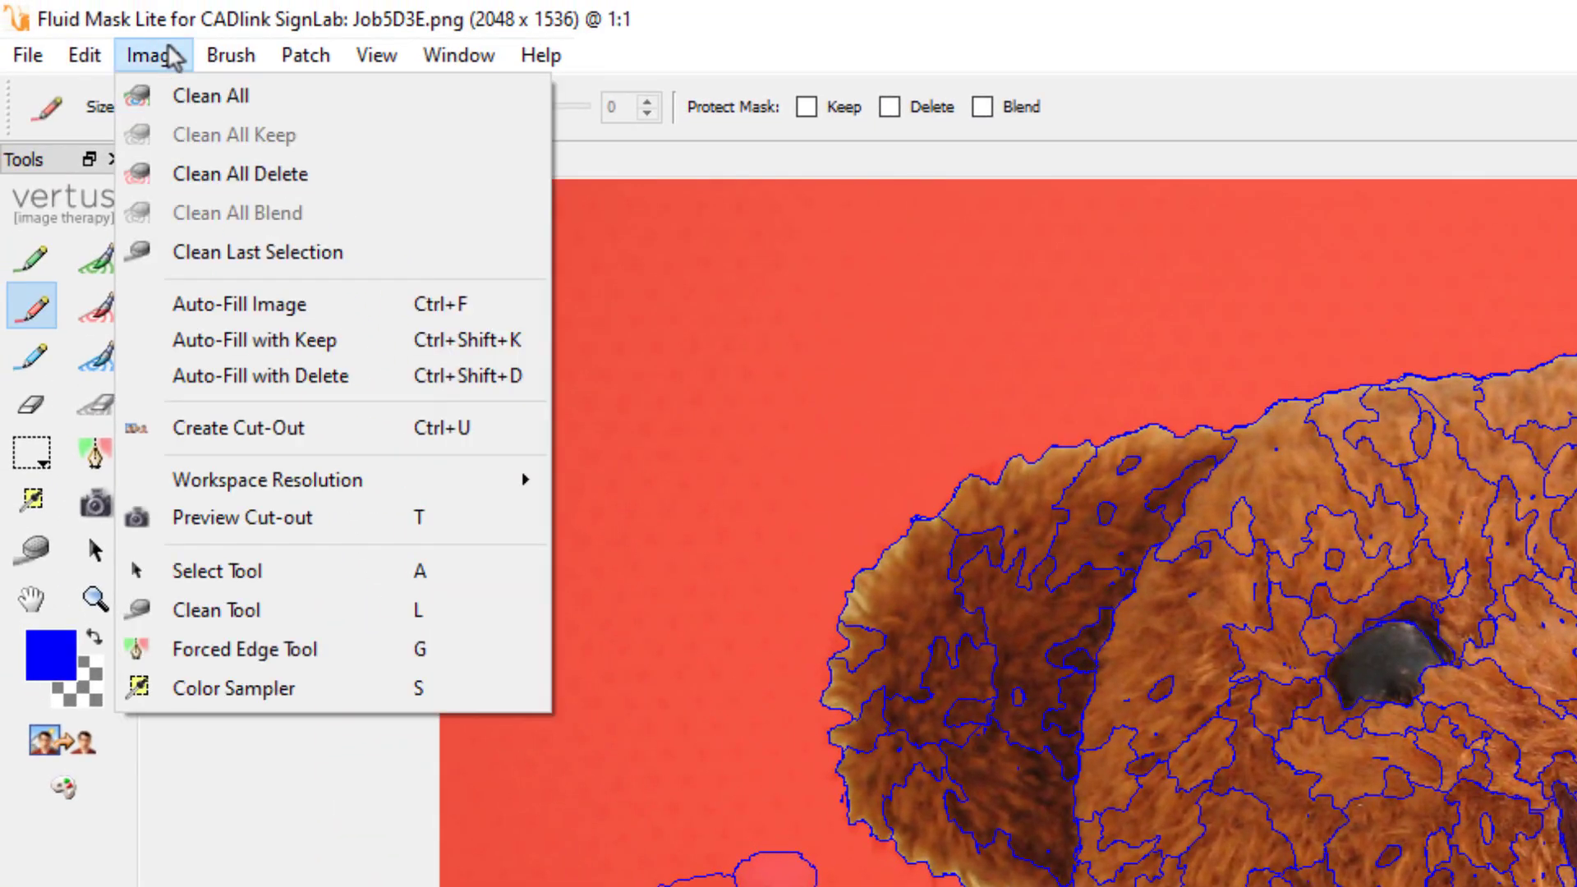
pyautogui.click(234, 345)
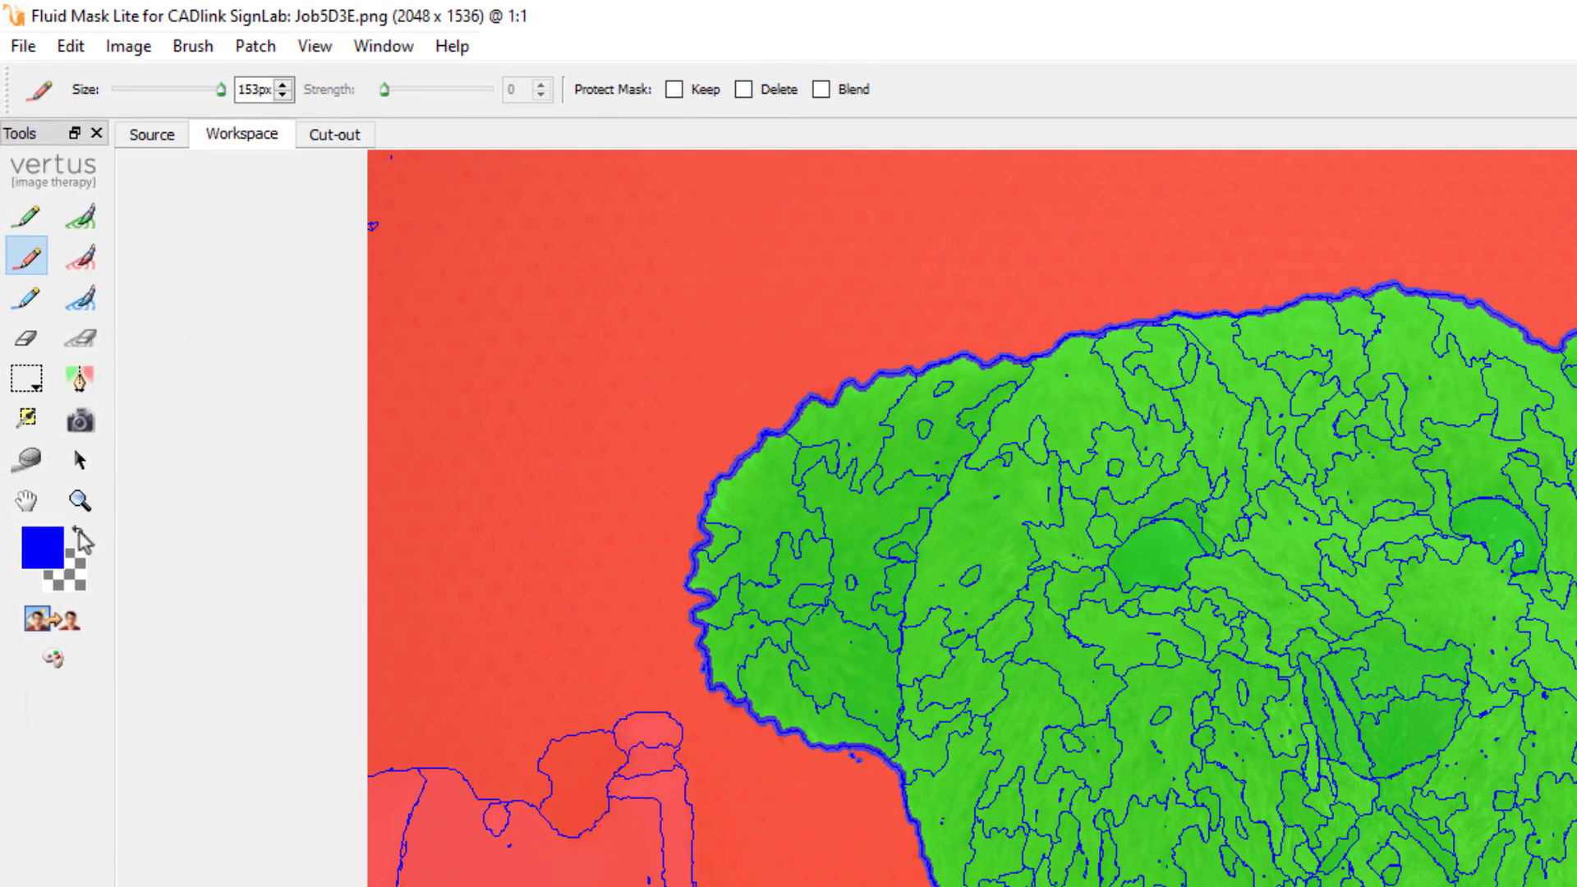
pyautogui.click(78, 530)
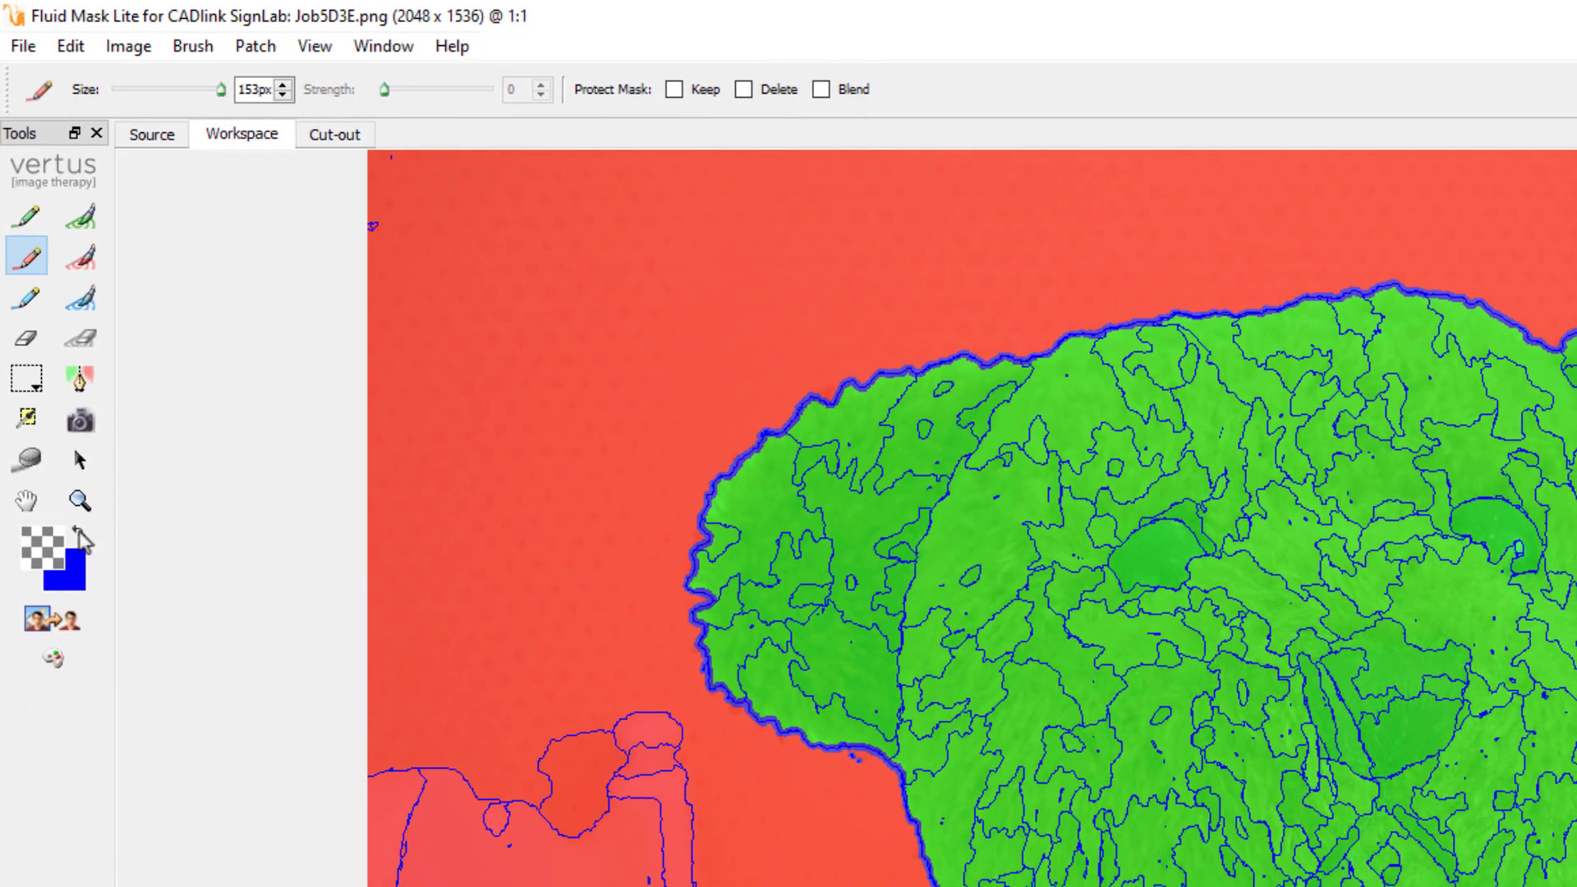
pyautogui.click(52, 618)
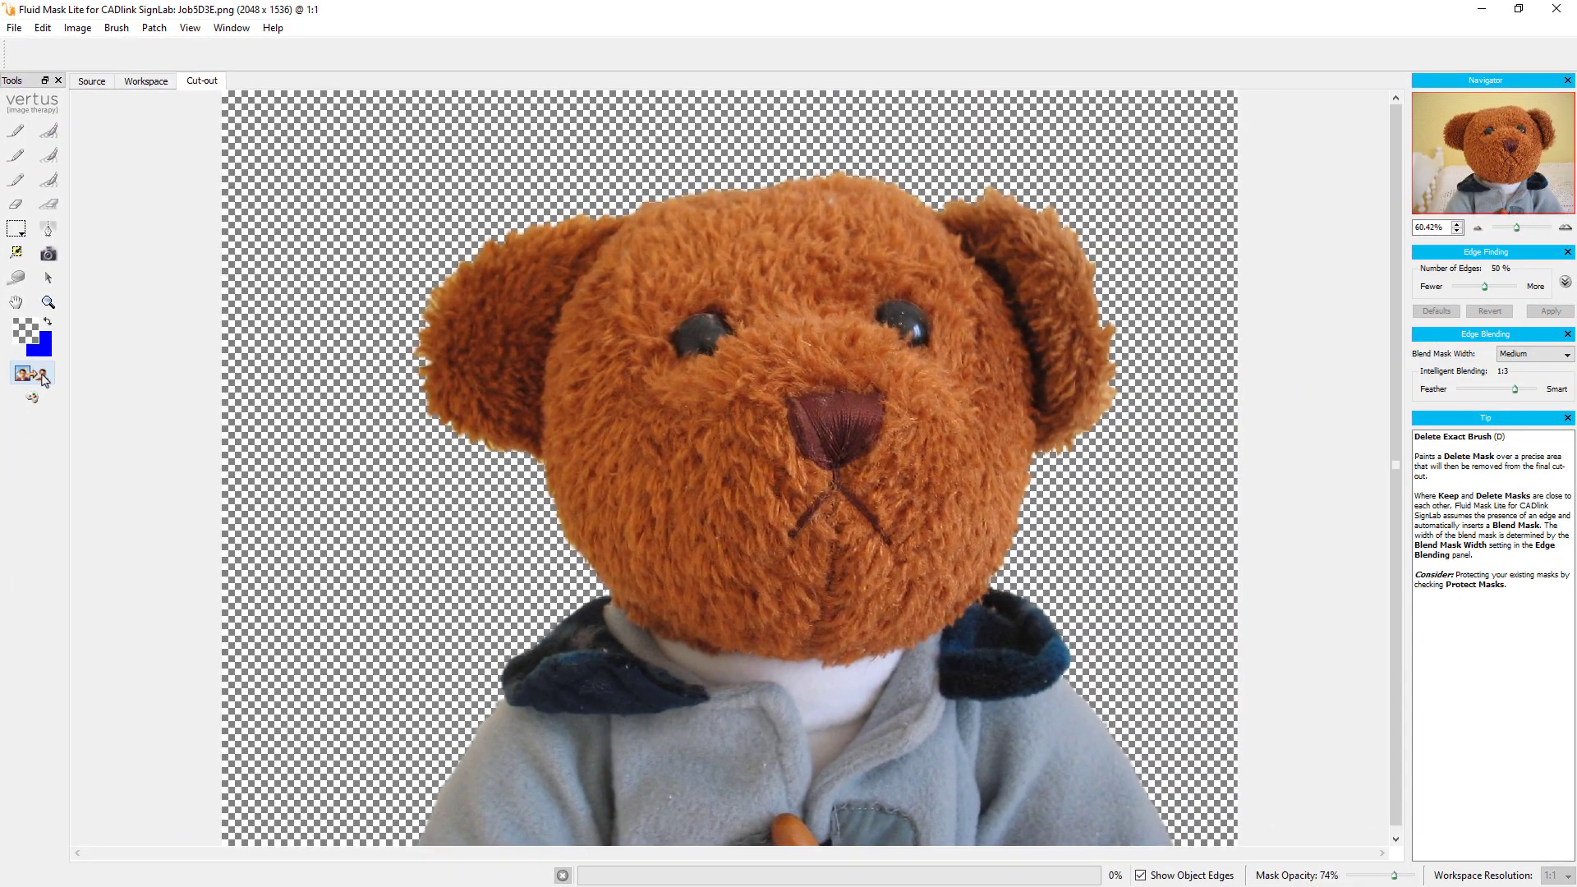
# - Save the bear cut-out with File > Save and Apply, updating the Digital Factory job
pyautogui.click(18, 33)
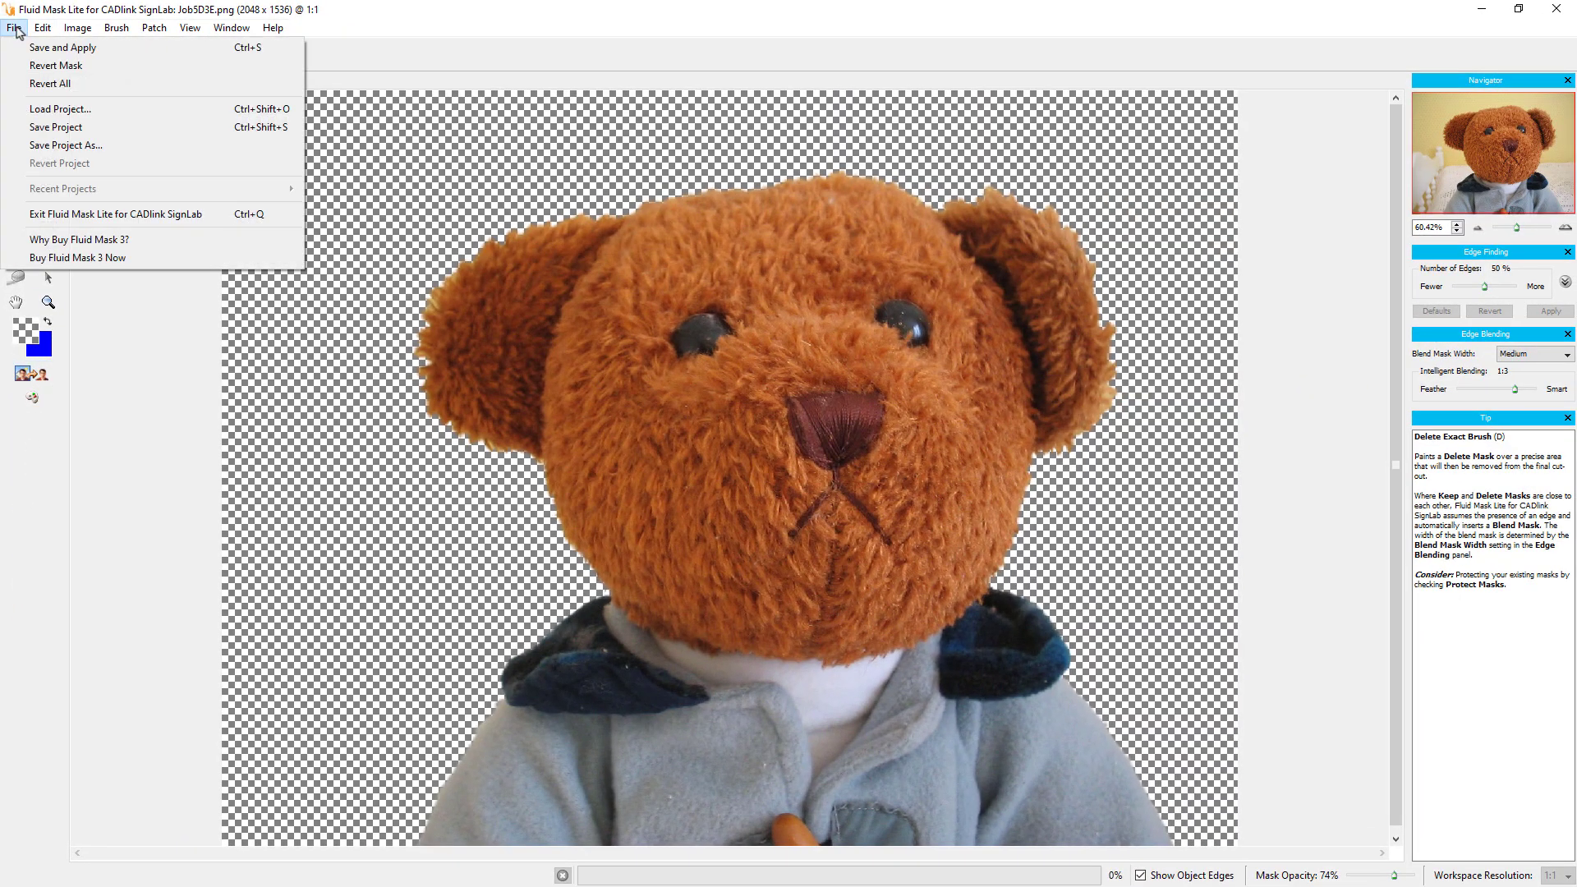
pyautogui.click(61, 47)
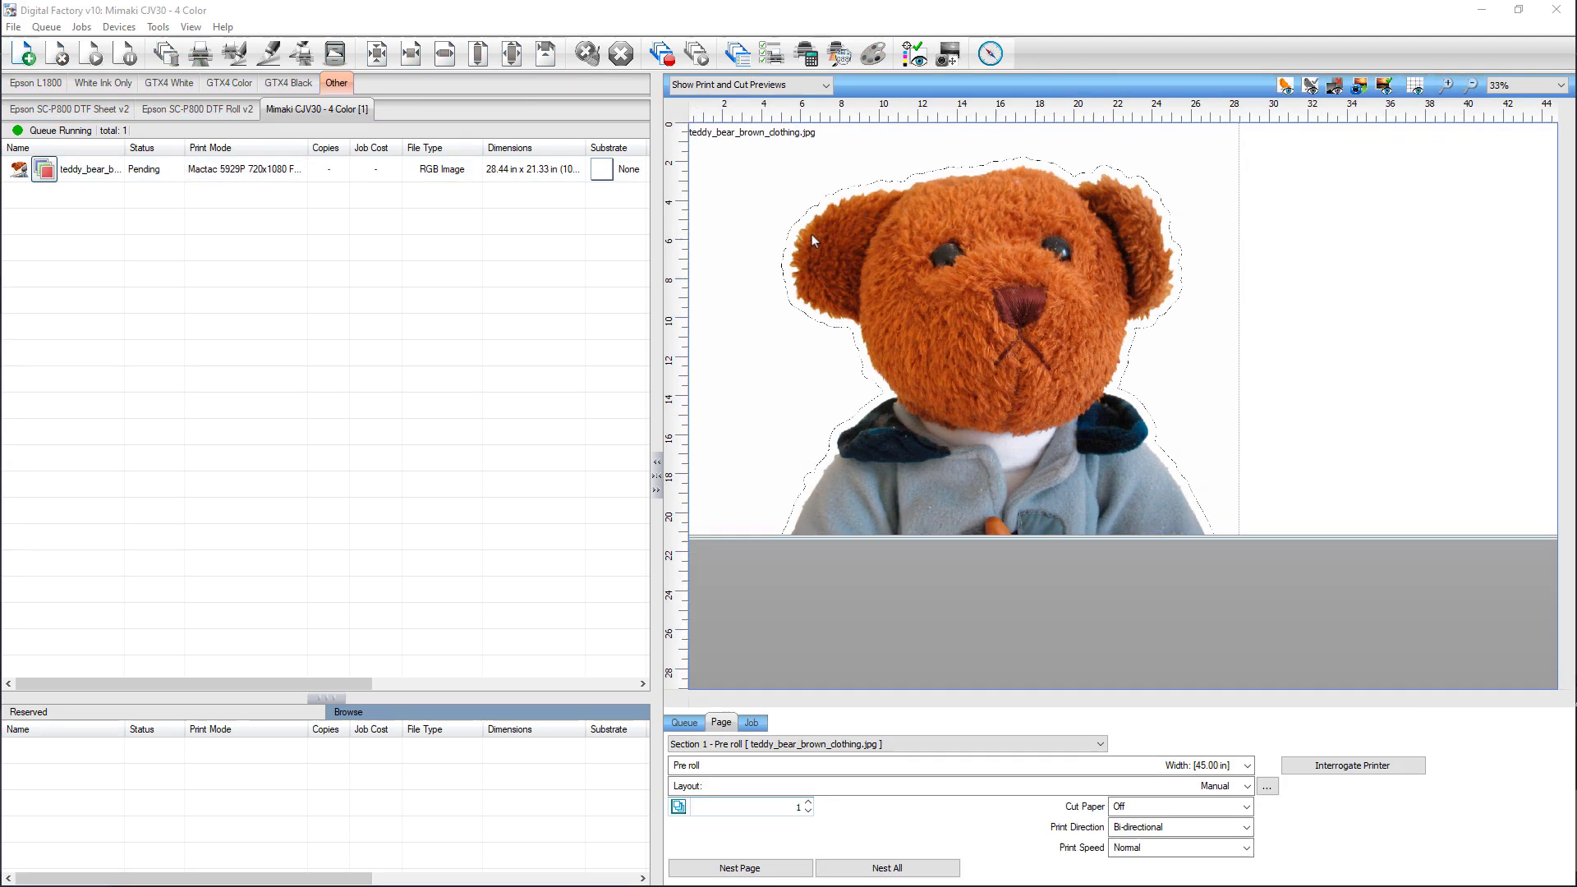
pyautogui.scroll(1, 812, 233)
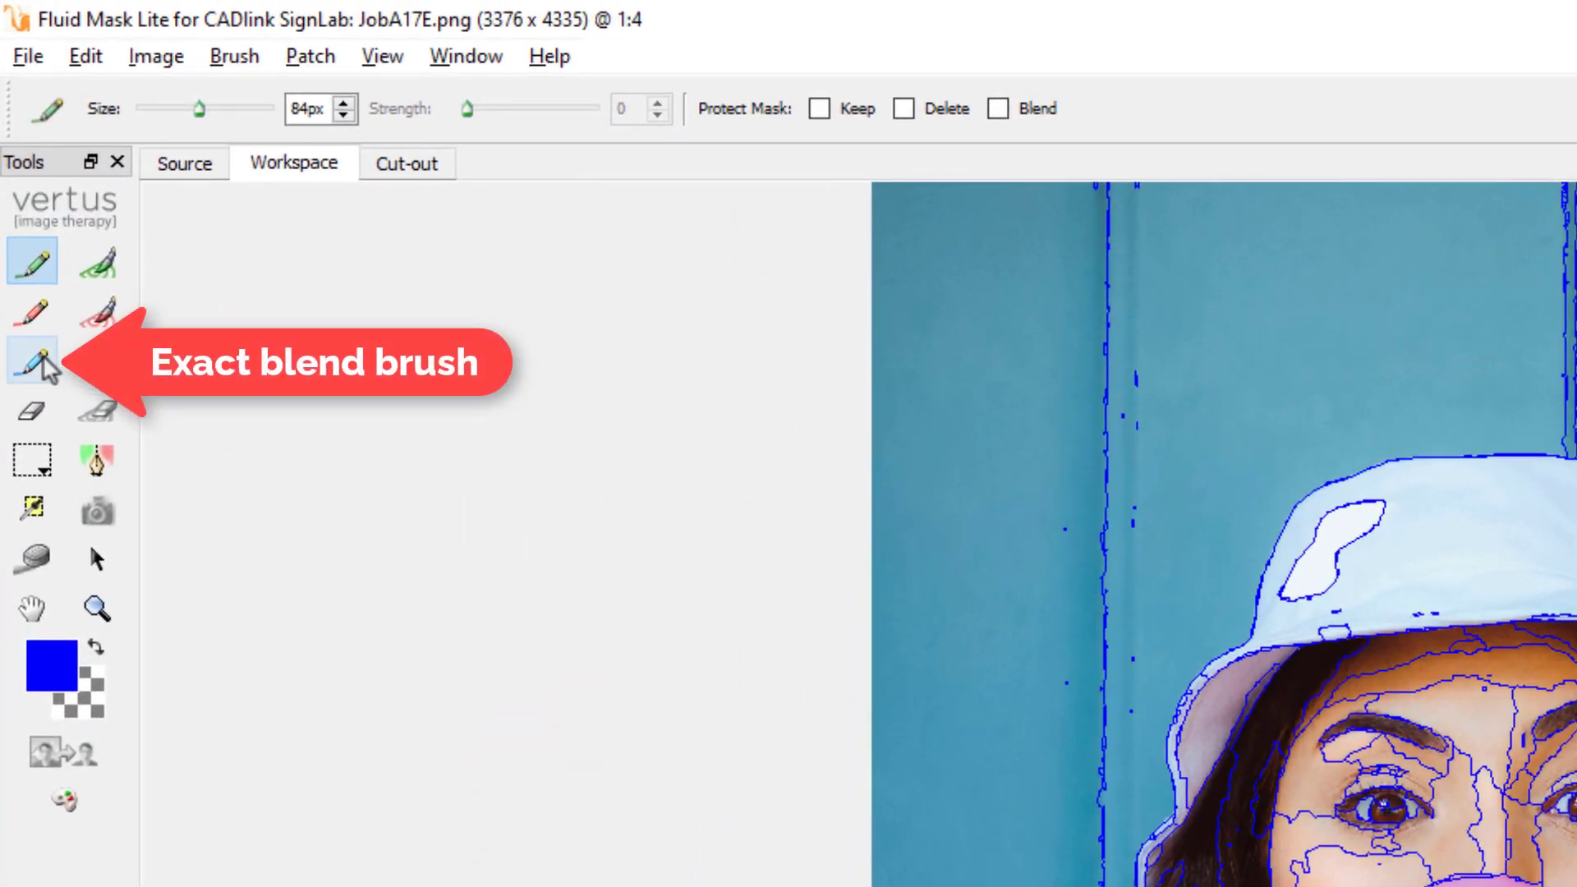
# - Set a new Blend Exact Brush size and protect the existing blend masks
pyautogui.click(37, 362)
pyautogui.doubleClick(296, 110)
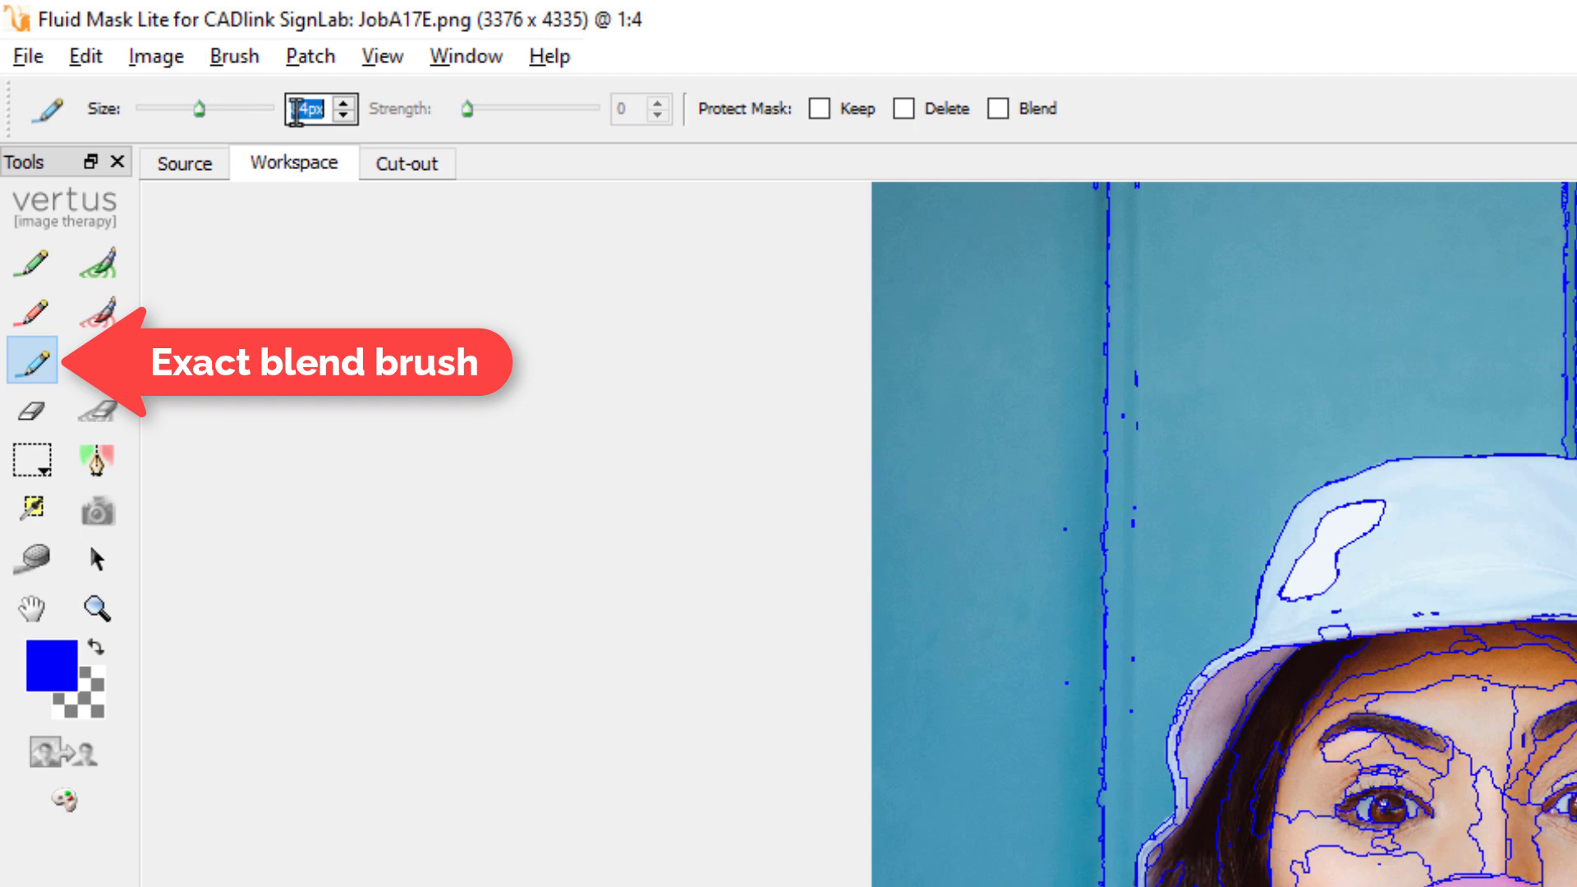
pyautogui.write('40')
pyautogui.press('Return')
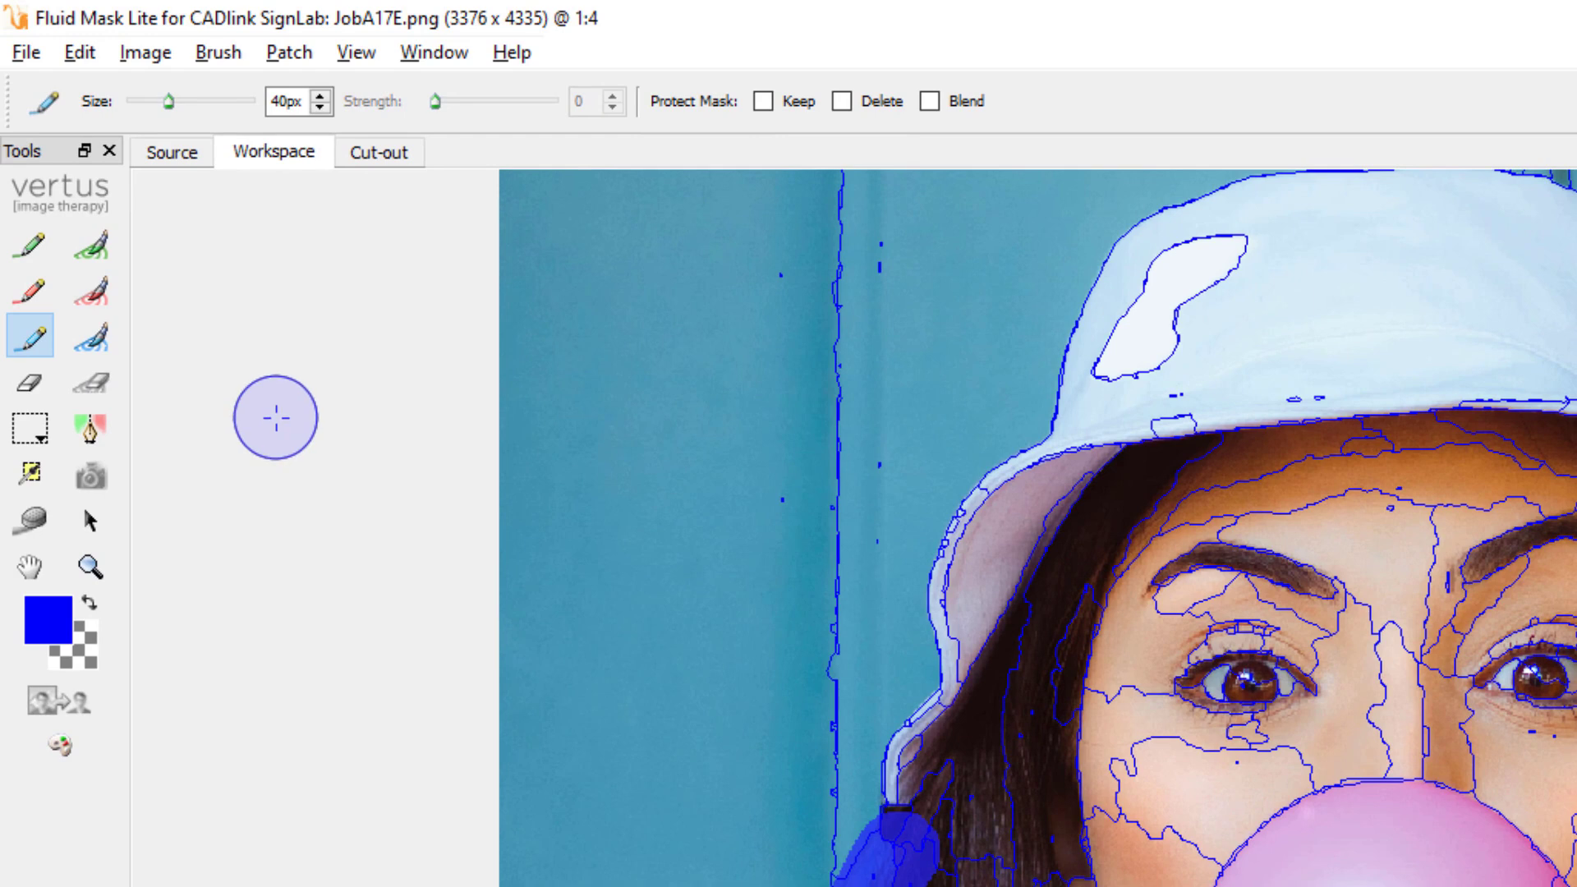
pyautogui.click(928, 101)
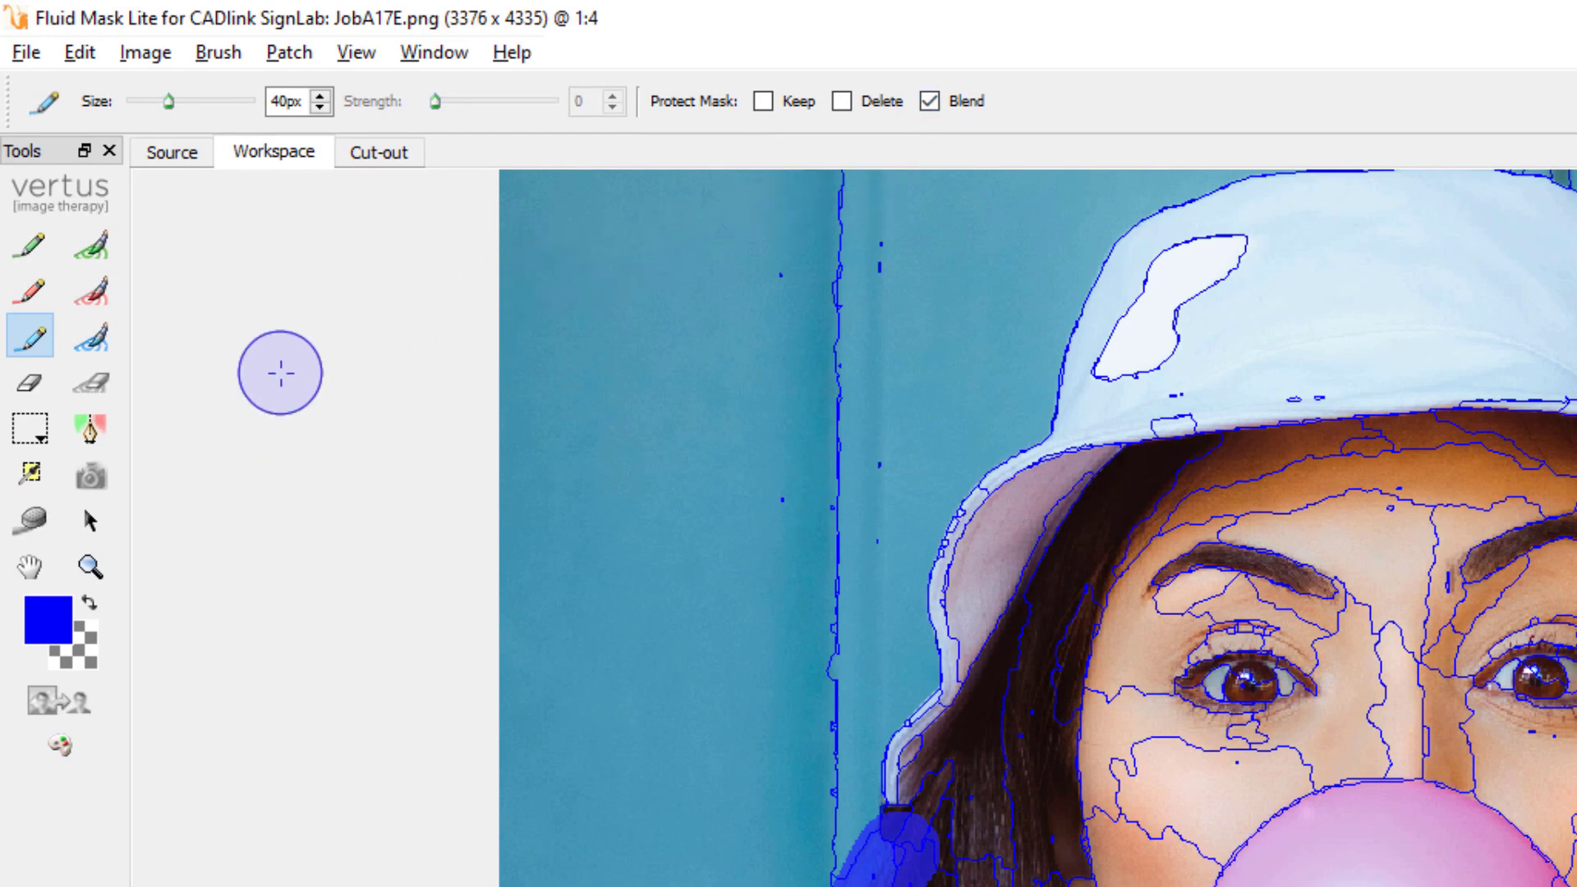
# - Flood-fill the teal backdrop behind the woman with a delete mask
pyautogui.click(100, 294)
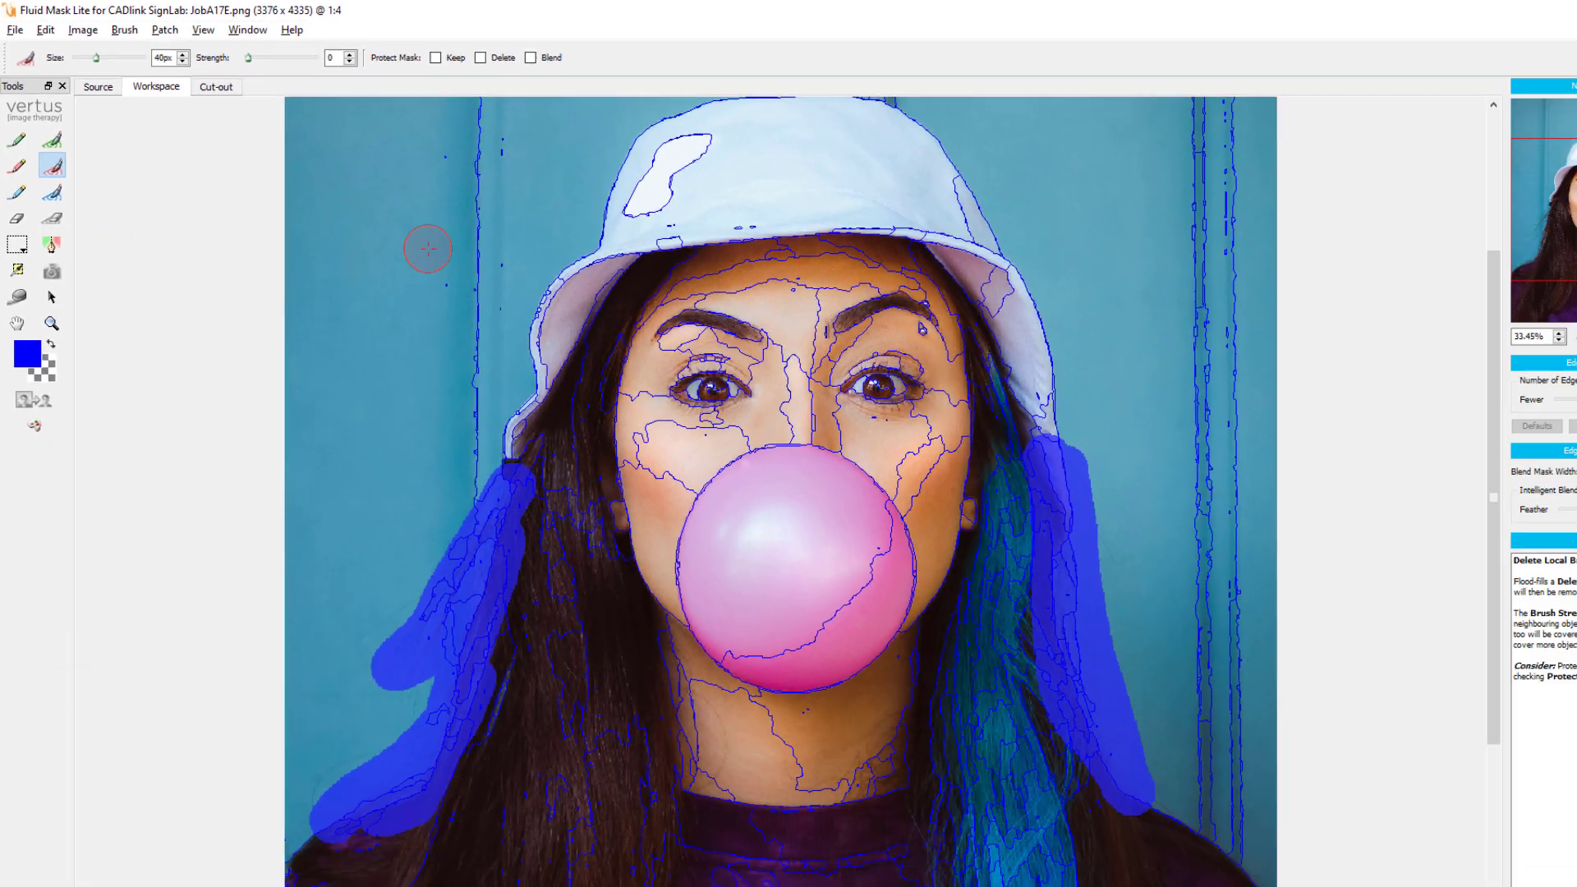
pyautogui.scroll(-1, 406, 235)
pyautogui.scroll(-1, 405, 328)
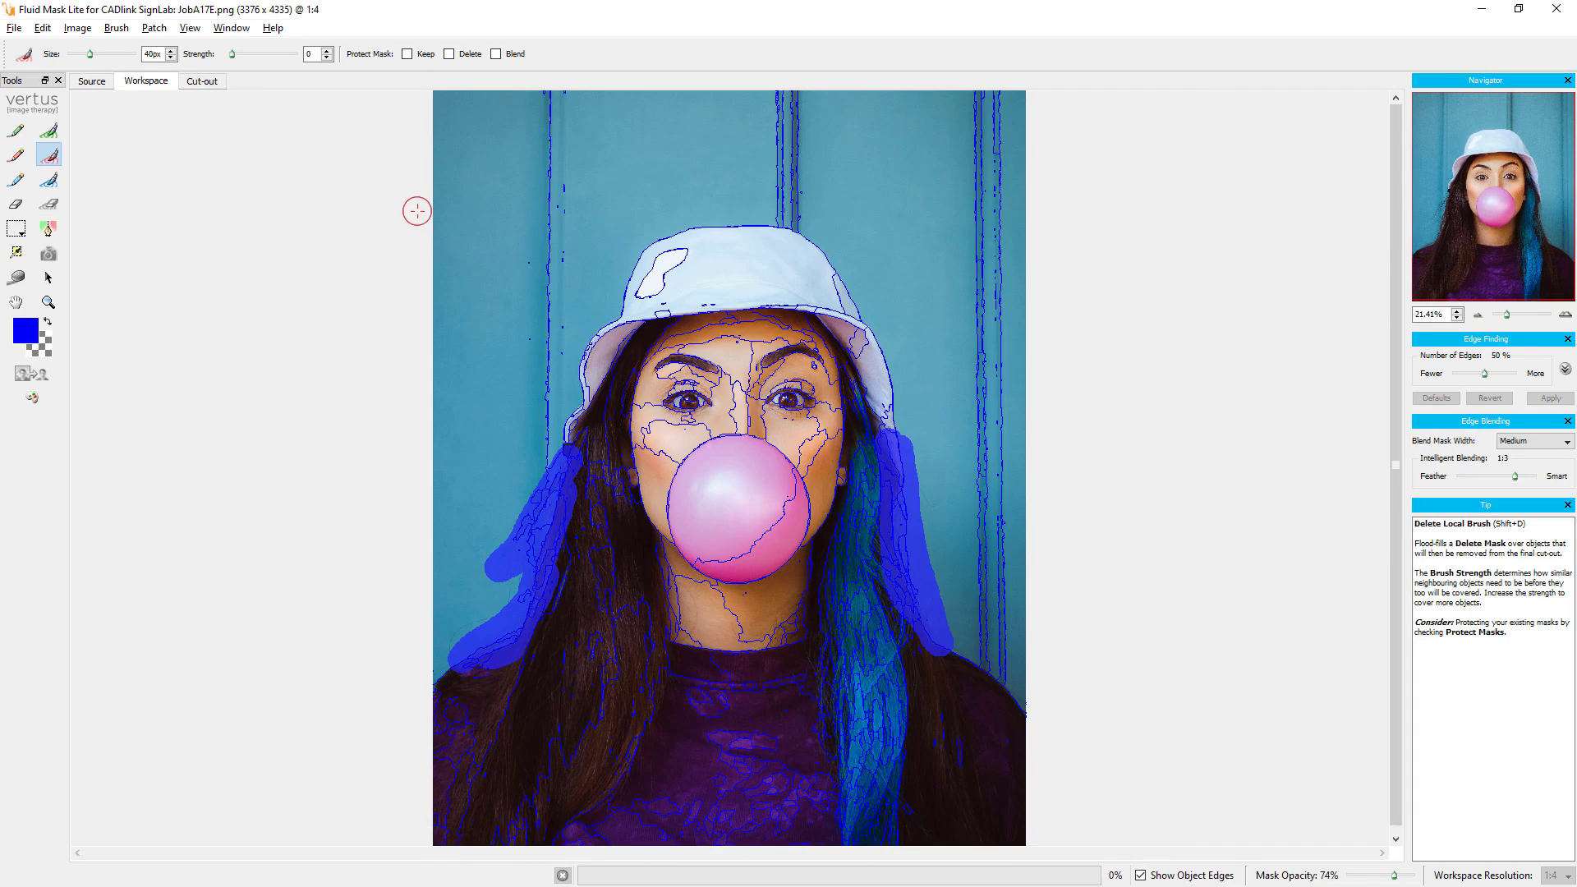
pyautogui.moveTo(420, 204)
pyautogui.mouseDown()
pyautogui.moveTo(986, 183)
pyautogui.moveTo(1055, 211)
pyautogui.mouseUp()
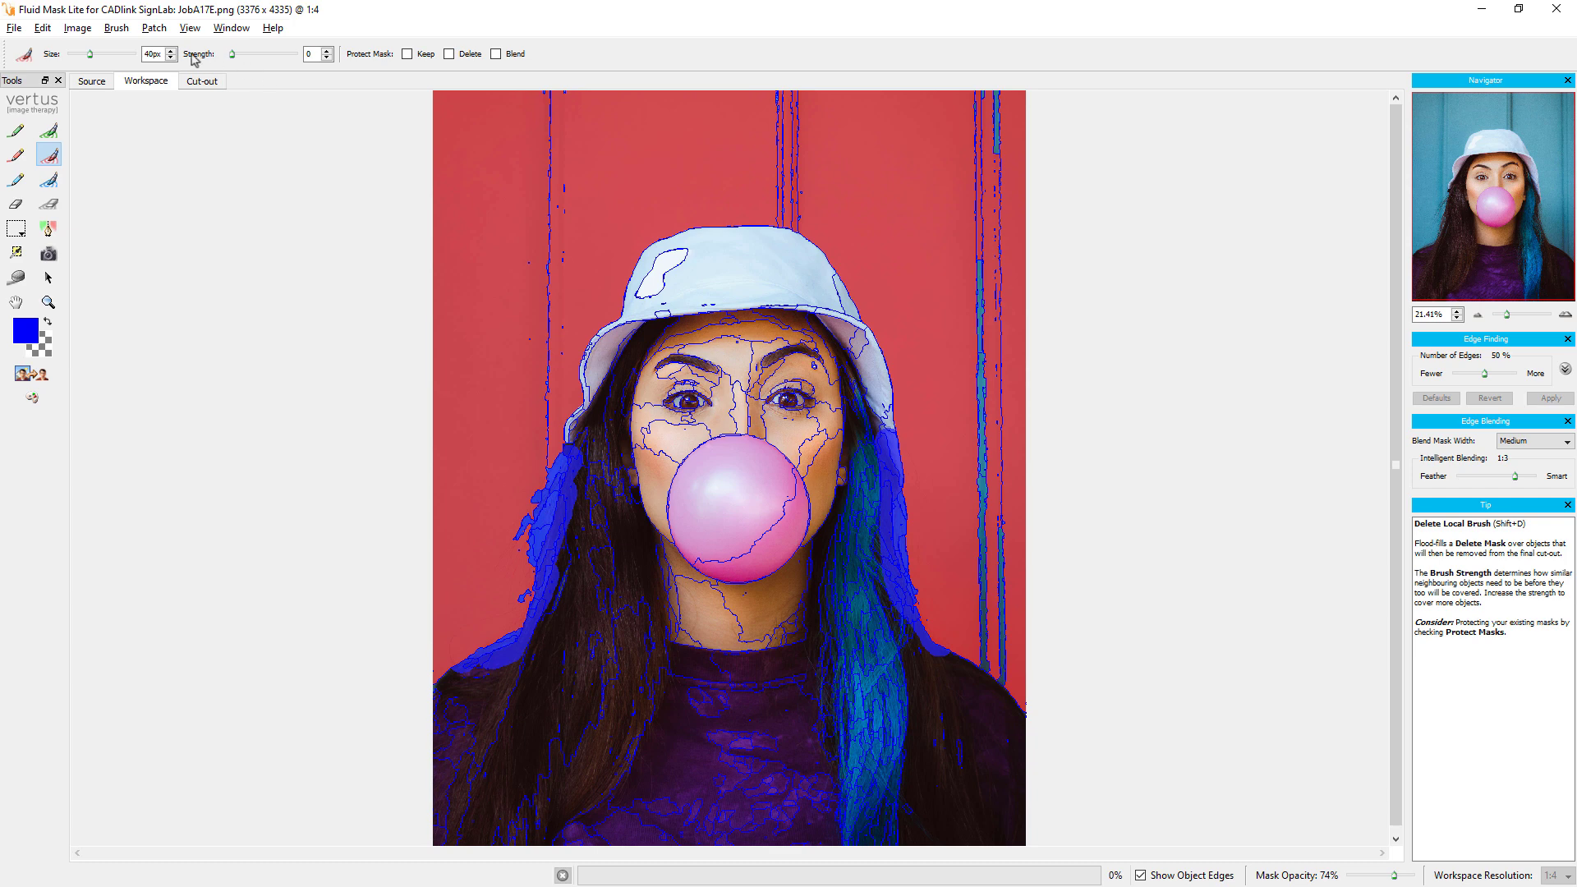
pyautogui.click(78, 28)
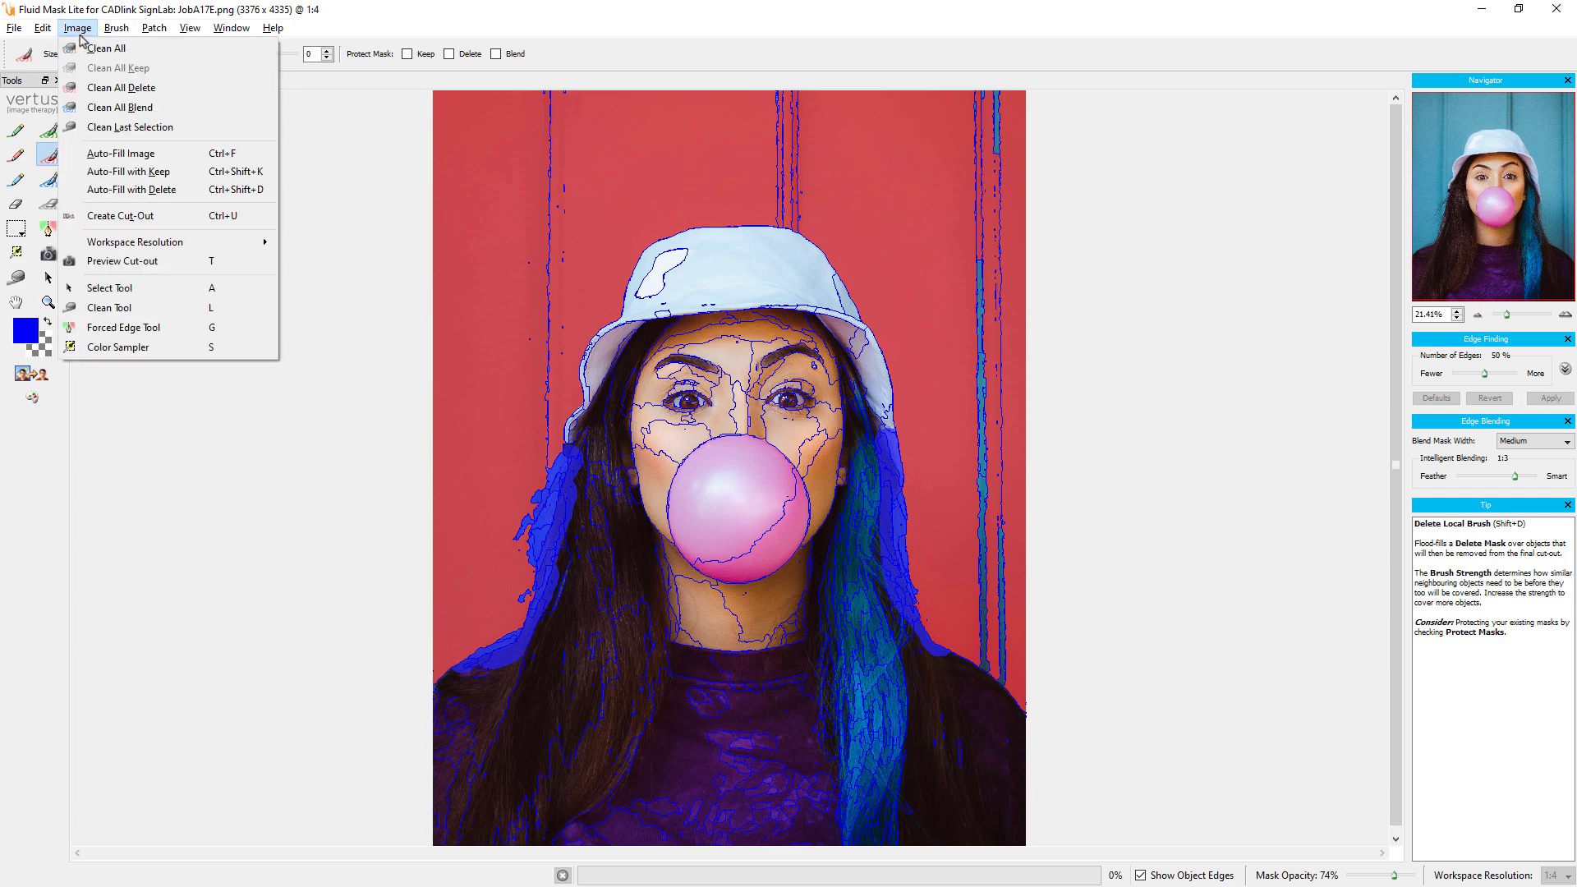
# - Auto-fill the woman as Keep, delete the right edge strip, and preview her on a checkerboard
pyautogui.click(121, 173)
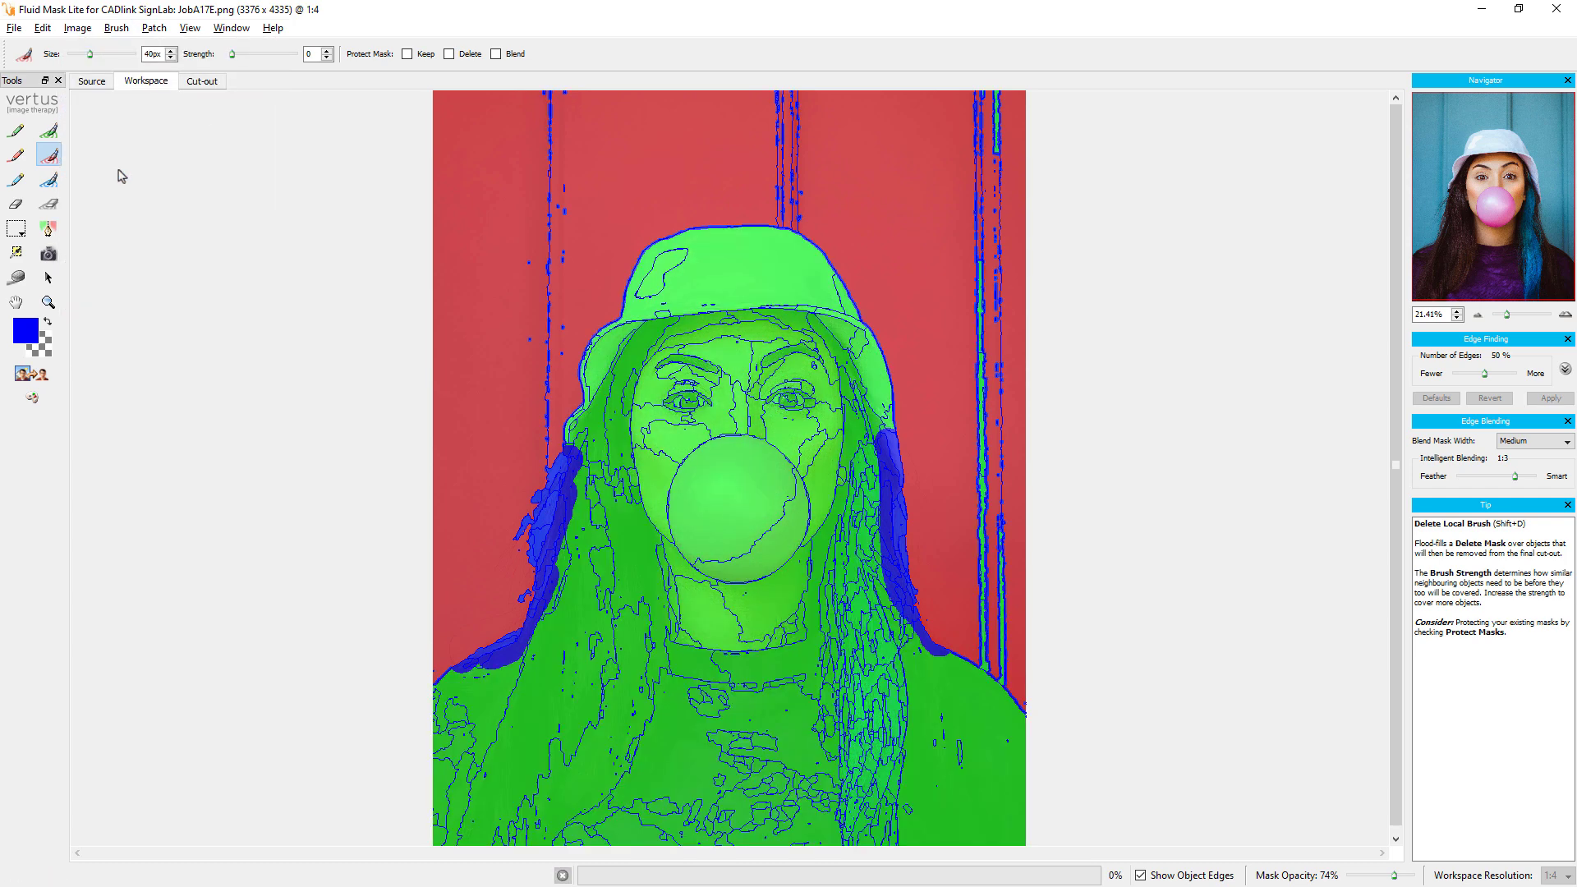
pyautogui.click(17, 154)
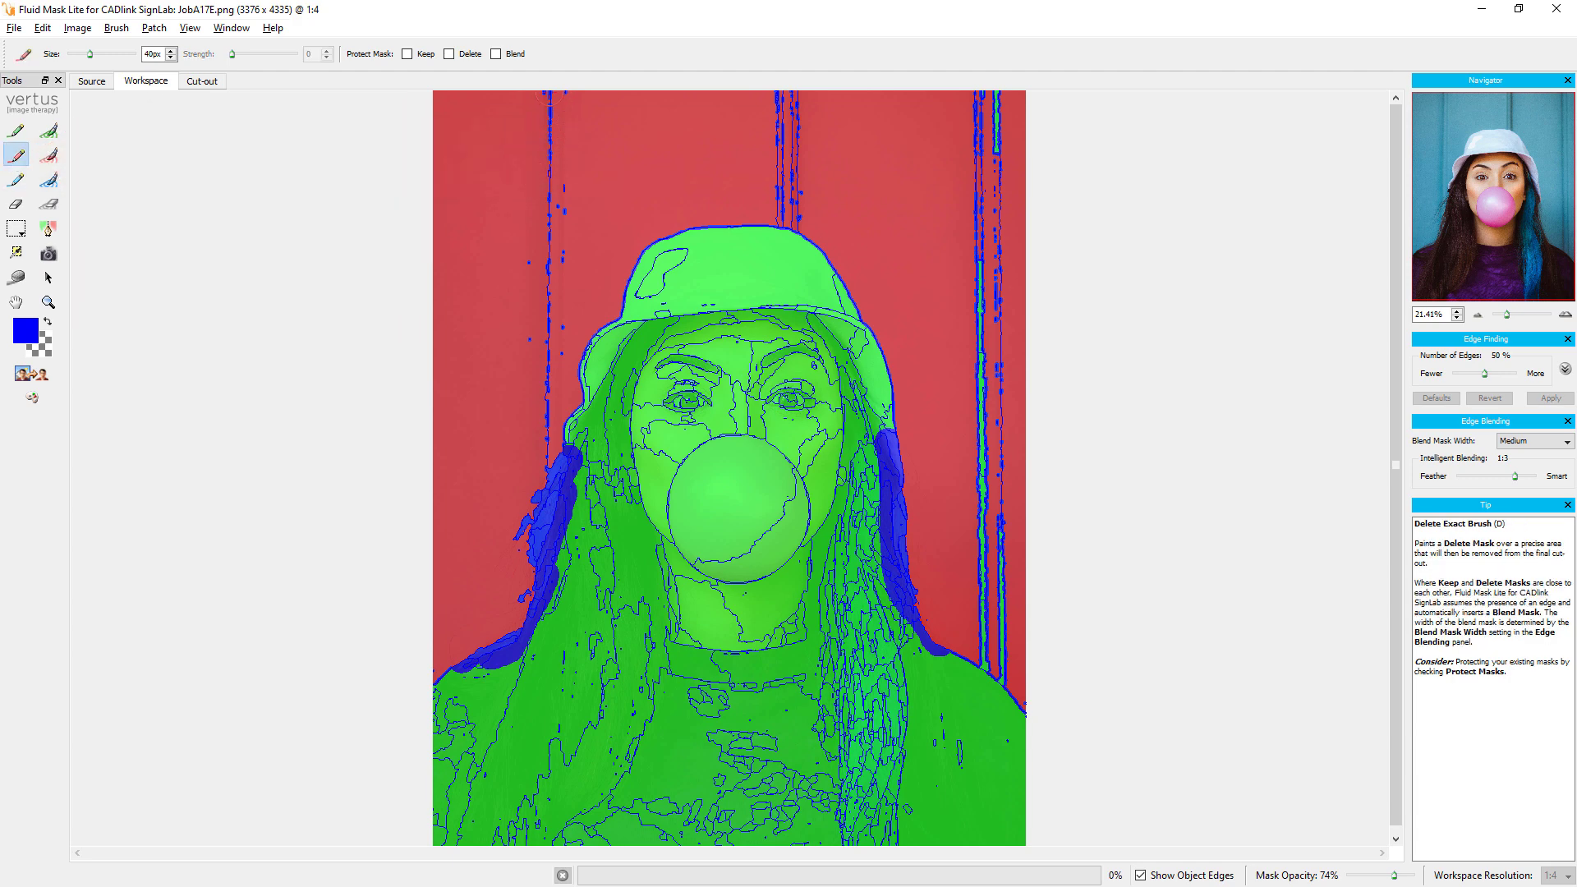
pyautogui.moveTo(985, 99); pyautogui.dragTo(990, 635)
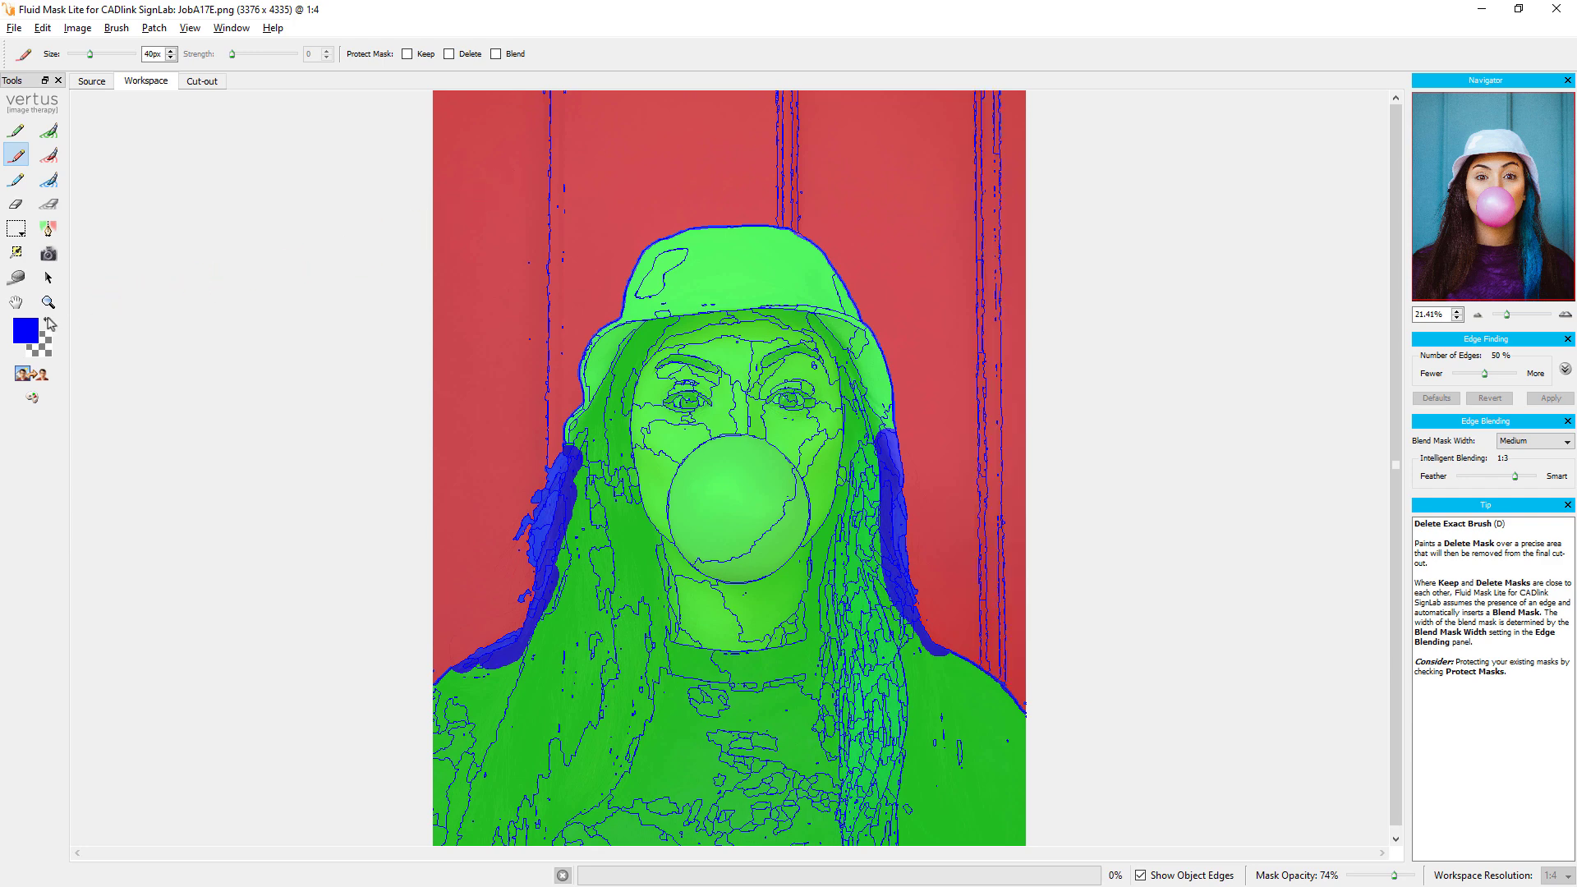
pyautogui.click(46, 322)
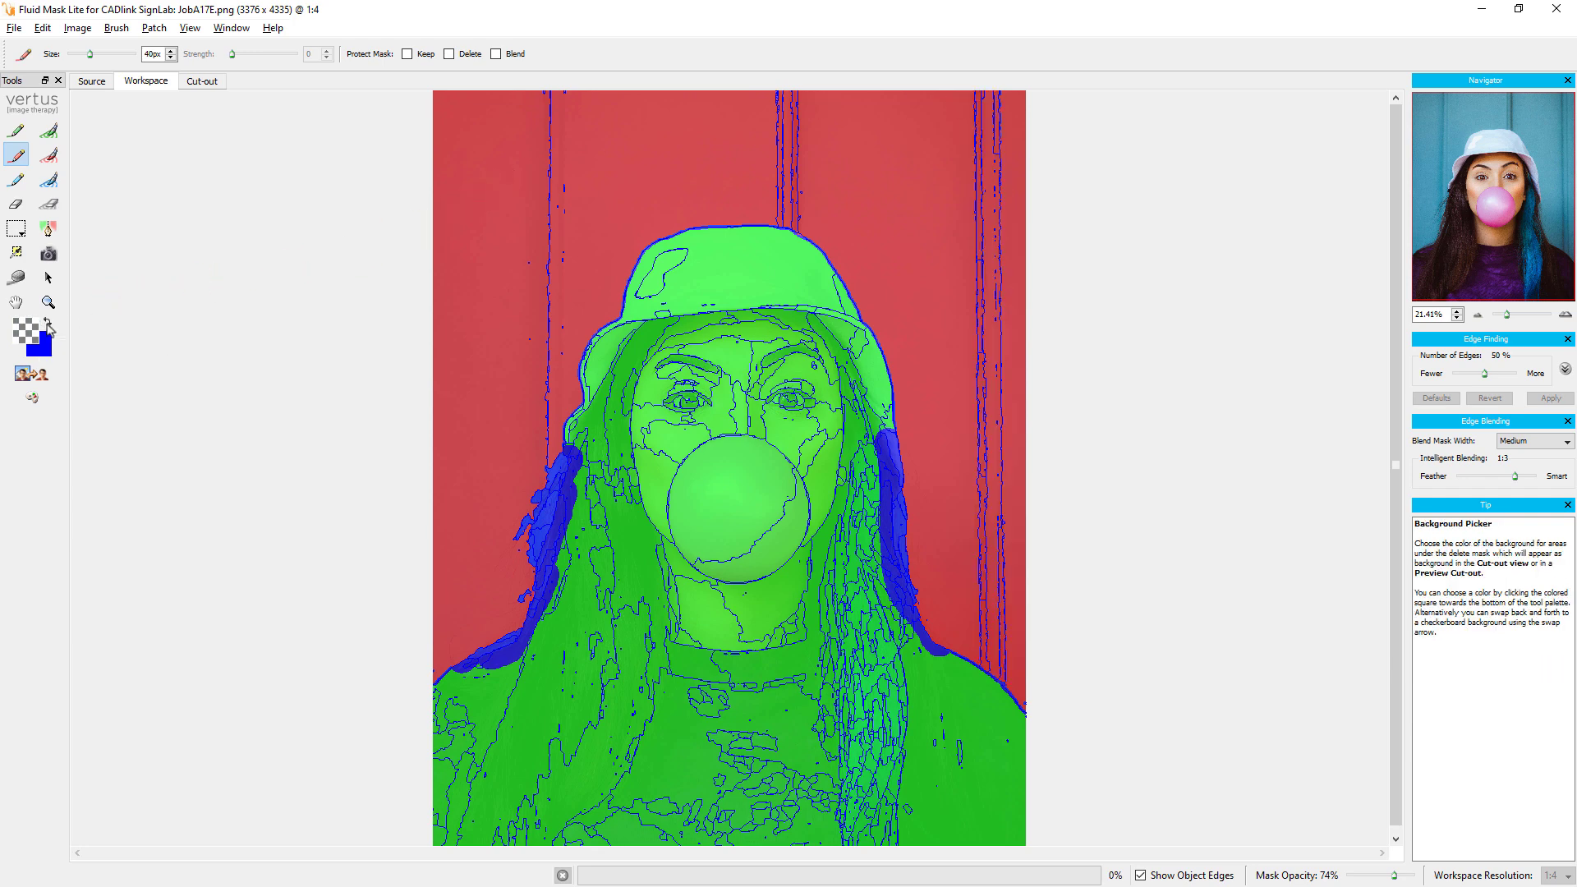
pyautogui.click(31, 374)
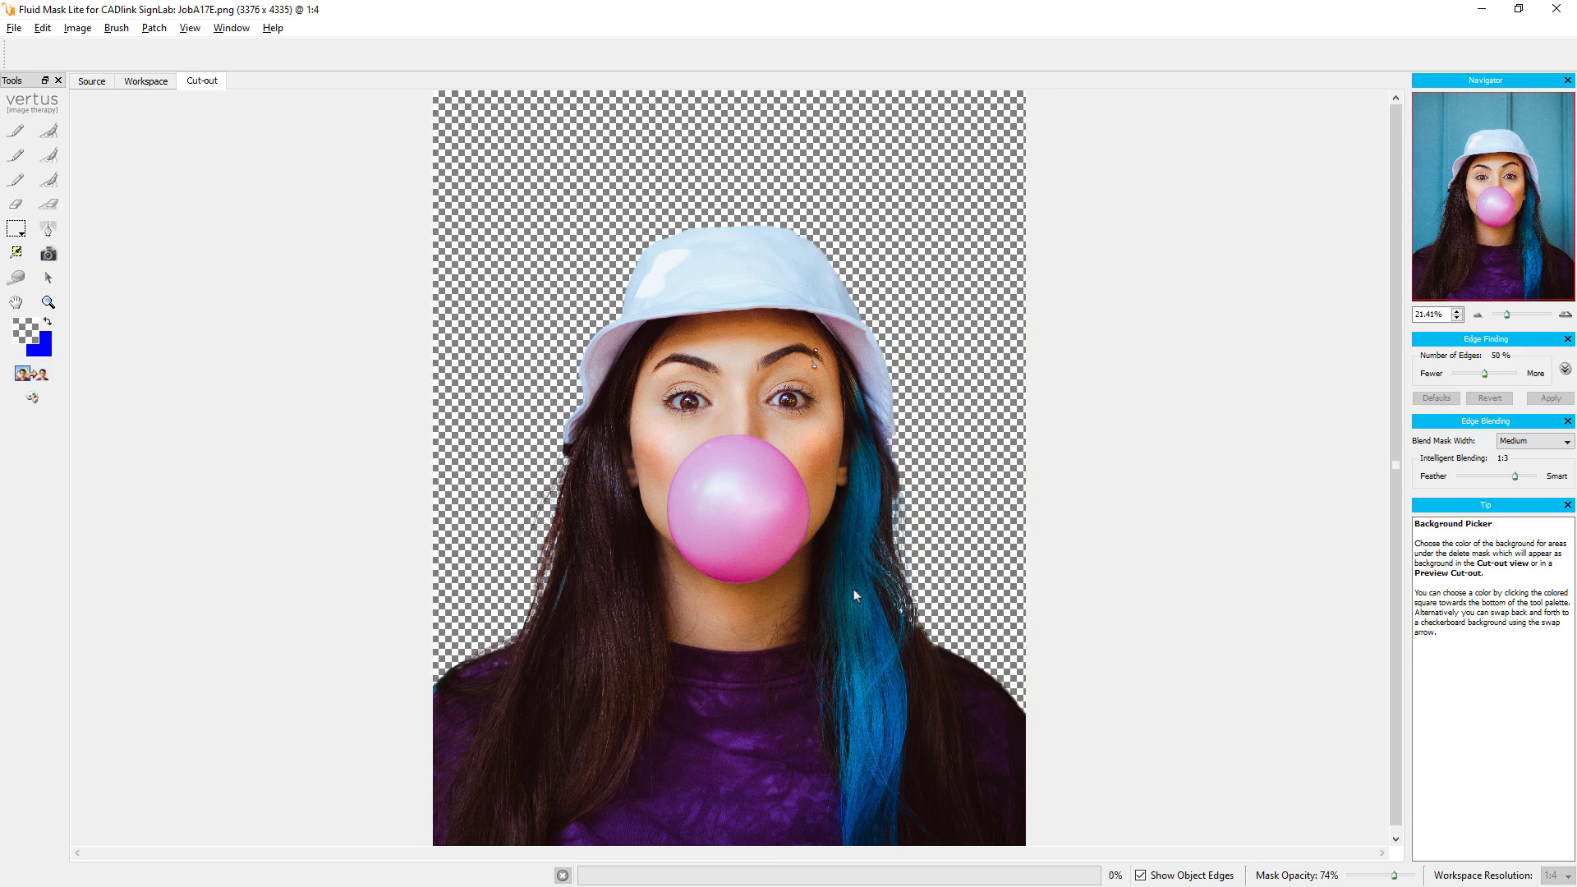
pyautogui.scroll(1, 853, 596)
pyautogui.scroll(1, 854, 595)
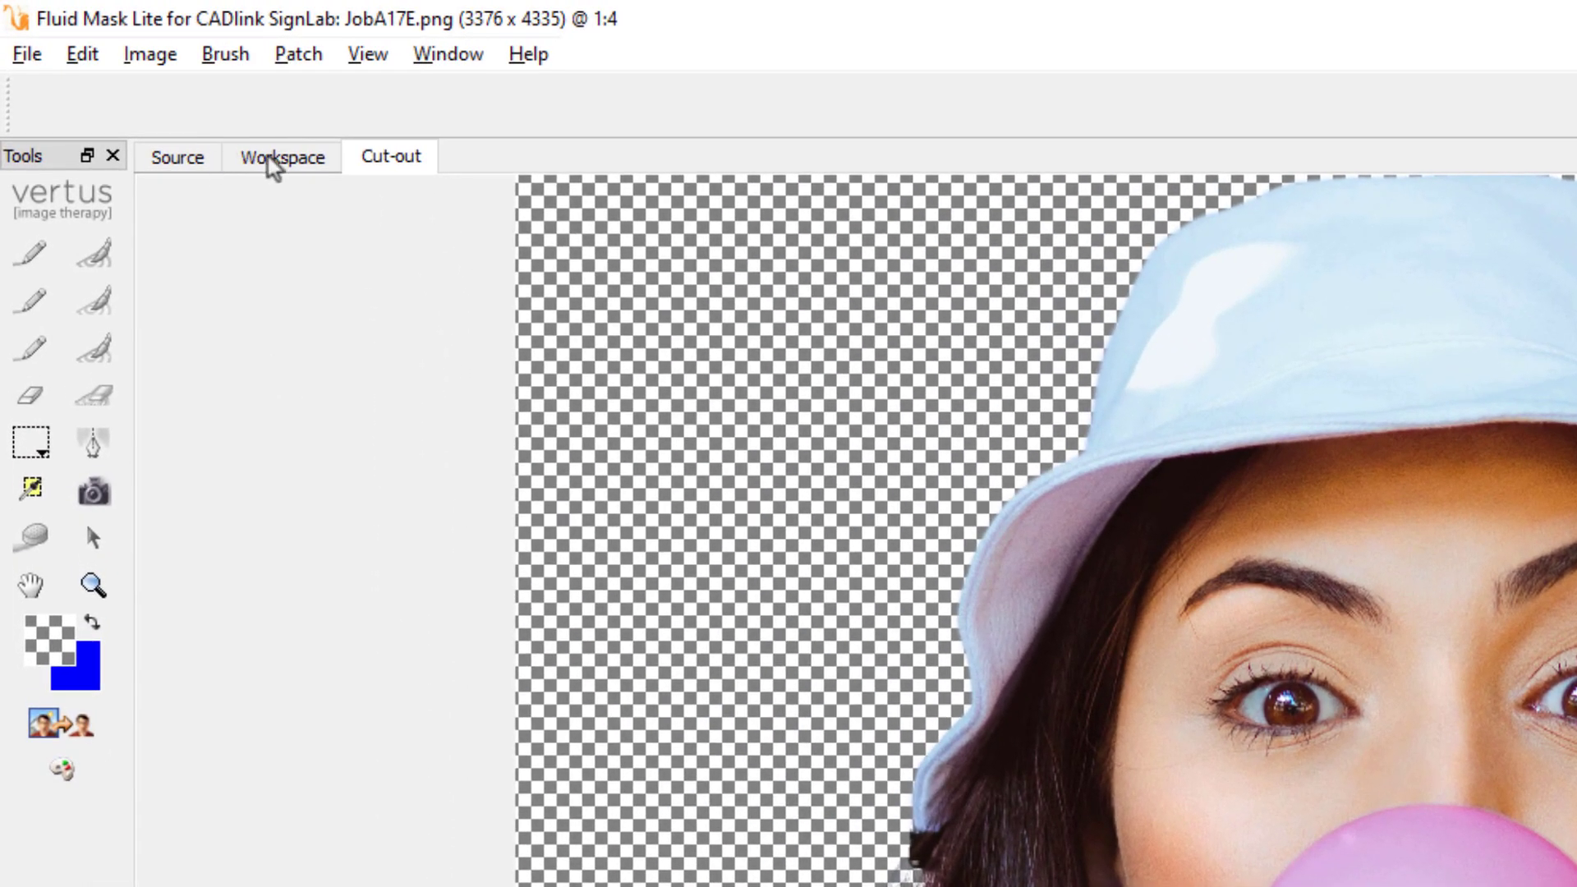
# - In the Workspace, blend the left hair edge with the Blend Exact Brush and recreate the cut-out
pyautogui.click(273, 163)
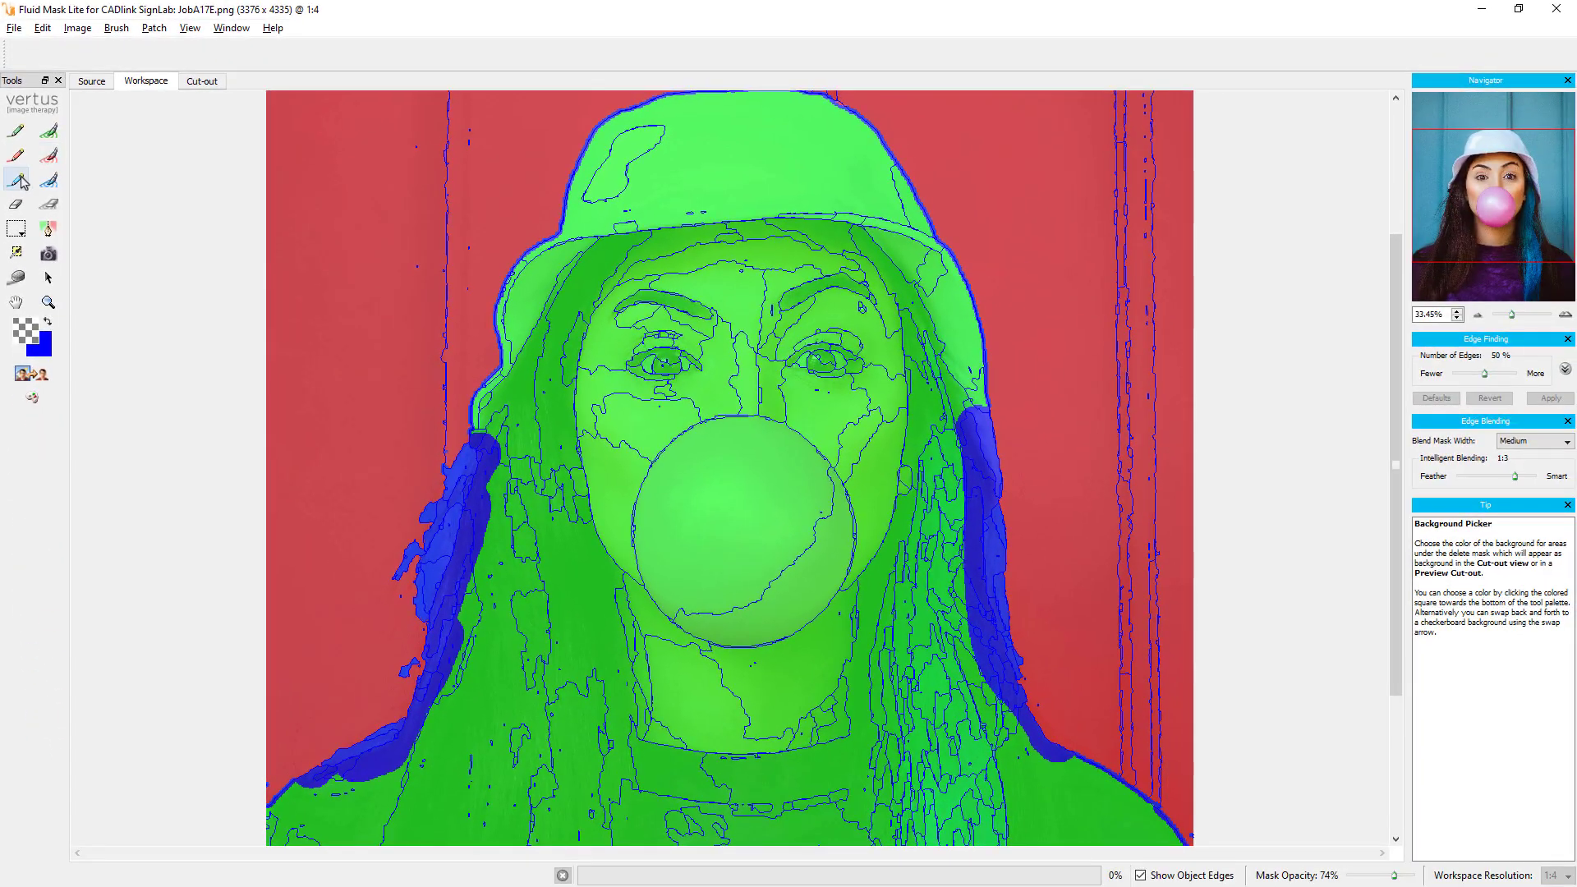
pyautogui.click(17, 180)
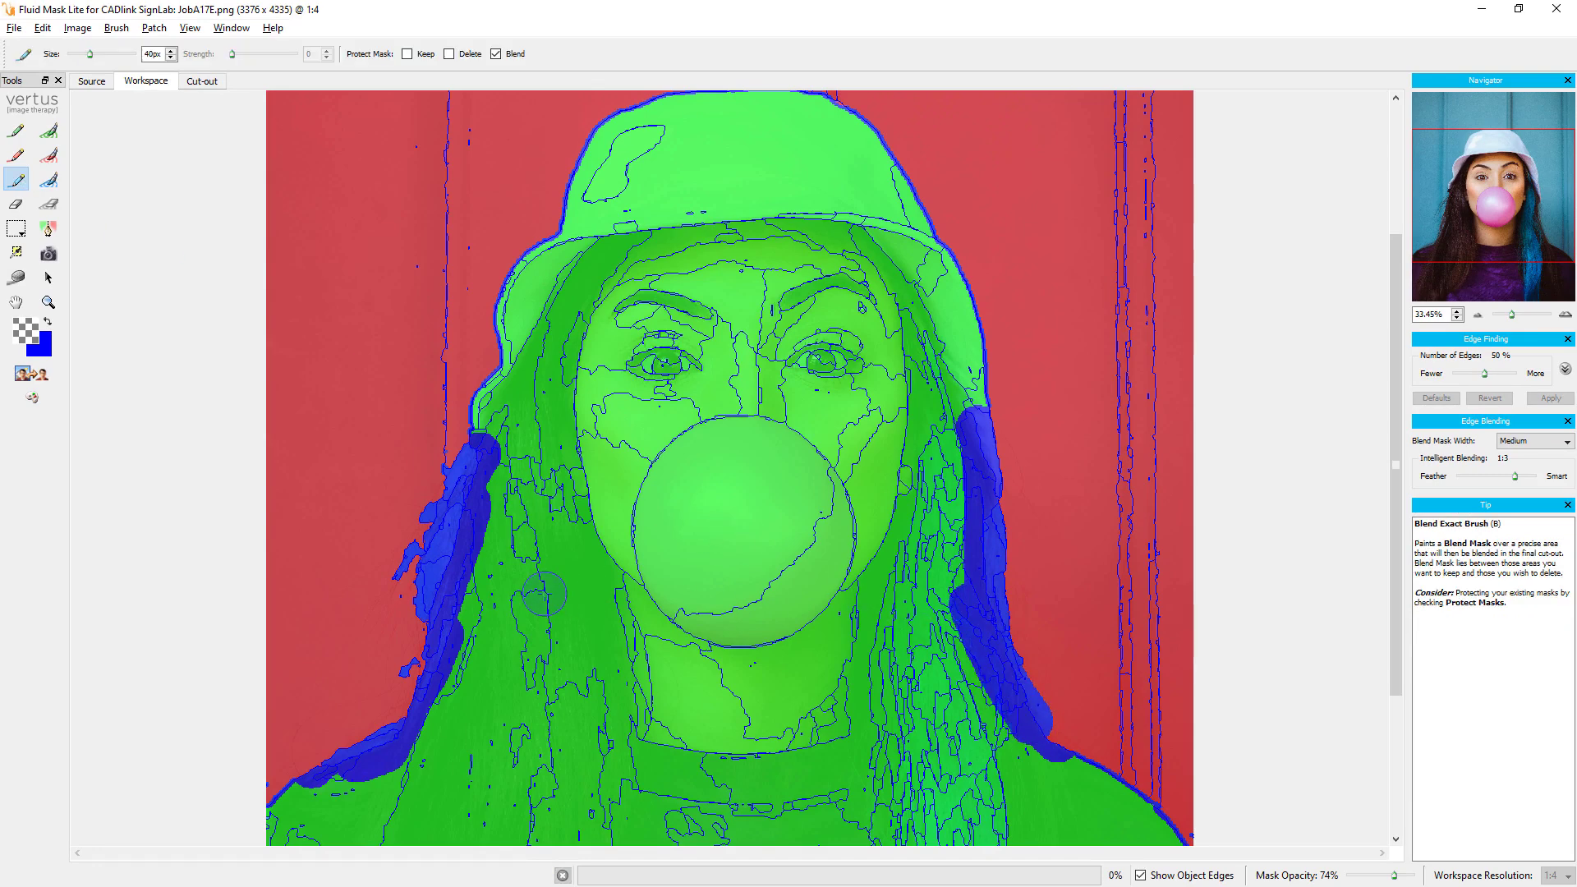
pyautogui.moveTo(483, 560); pyautogui.dragTo(412, 721)
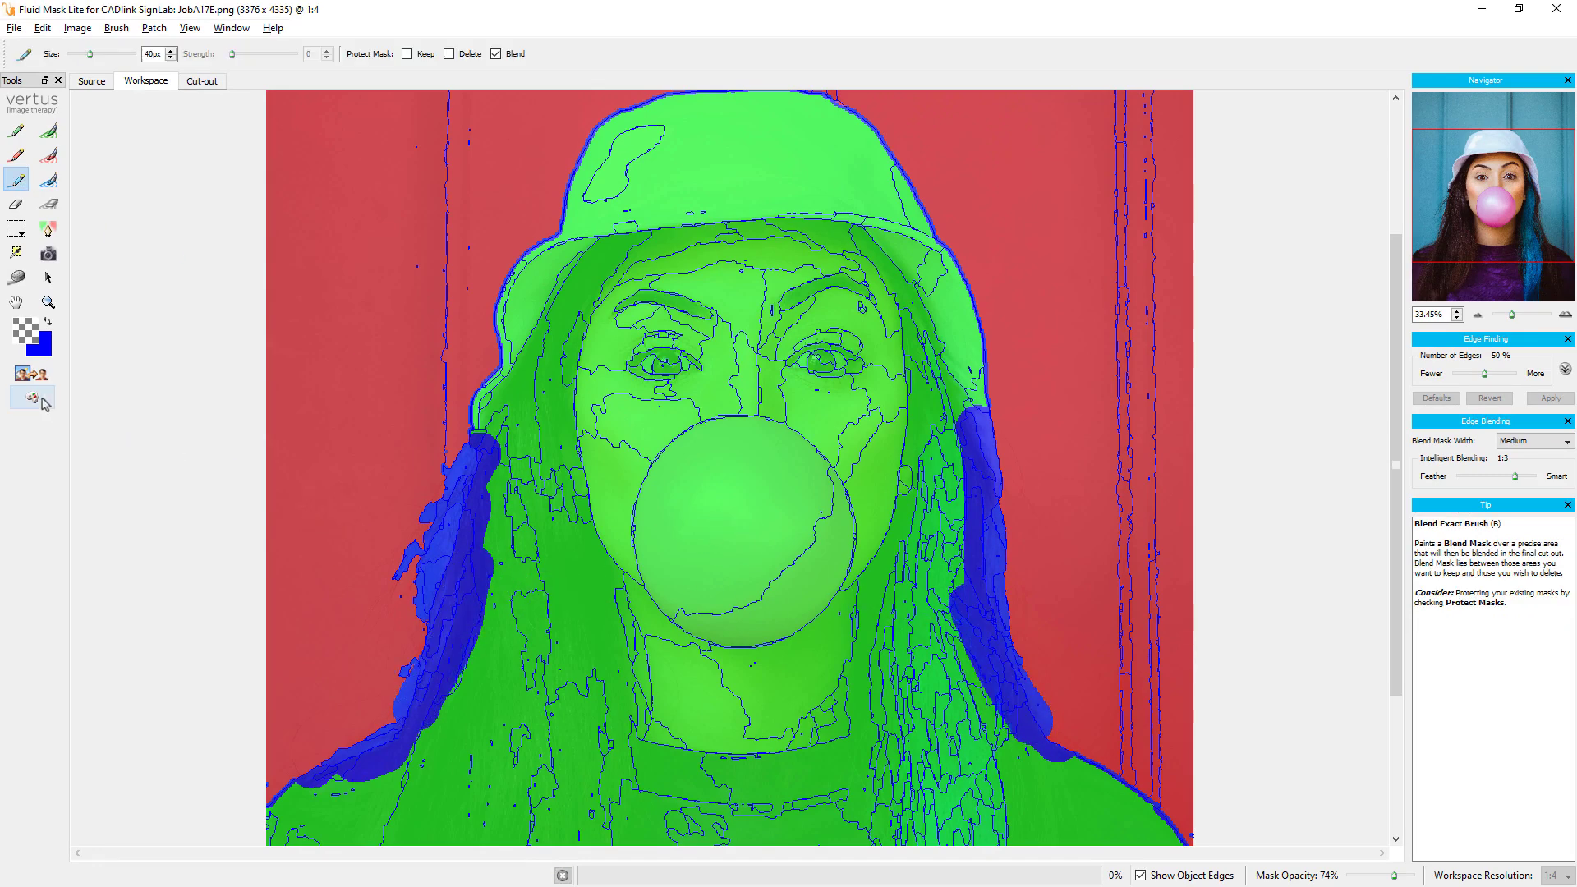
pyautogui.click(25, 376)
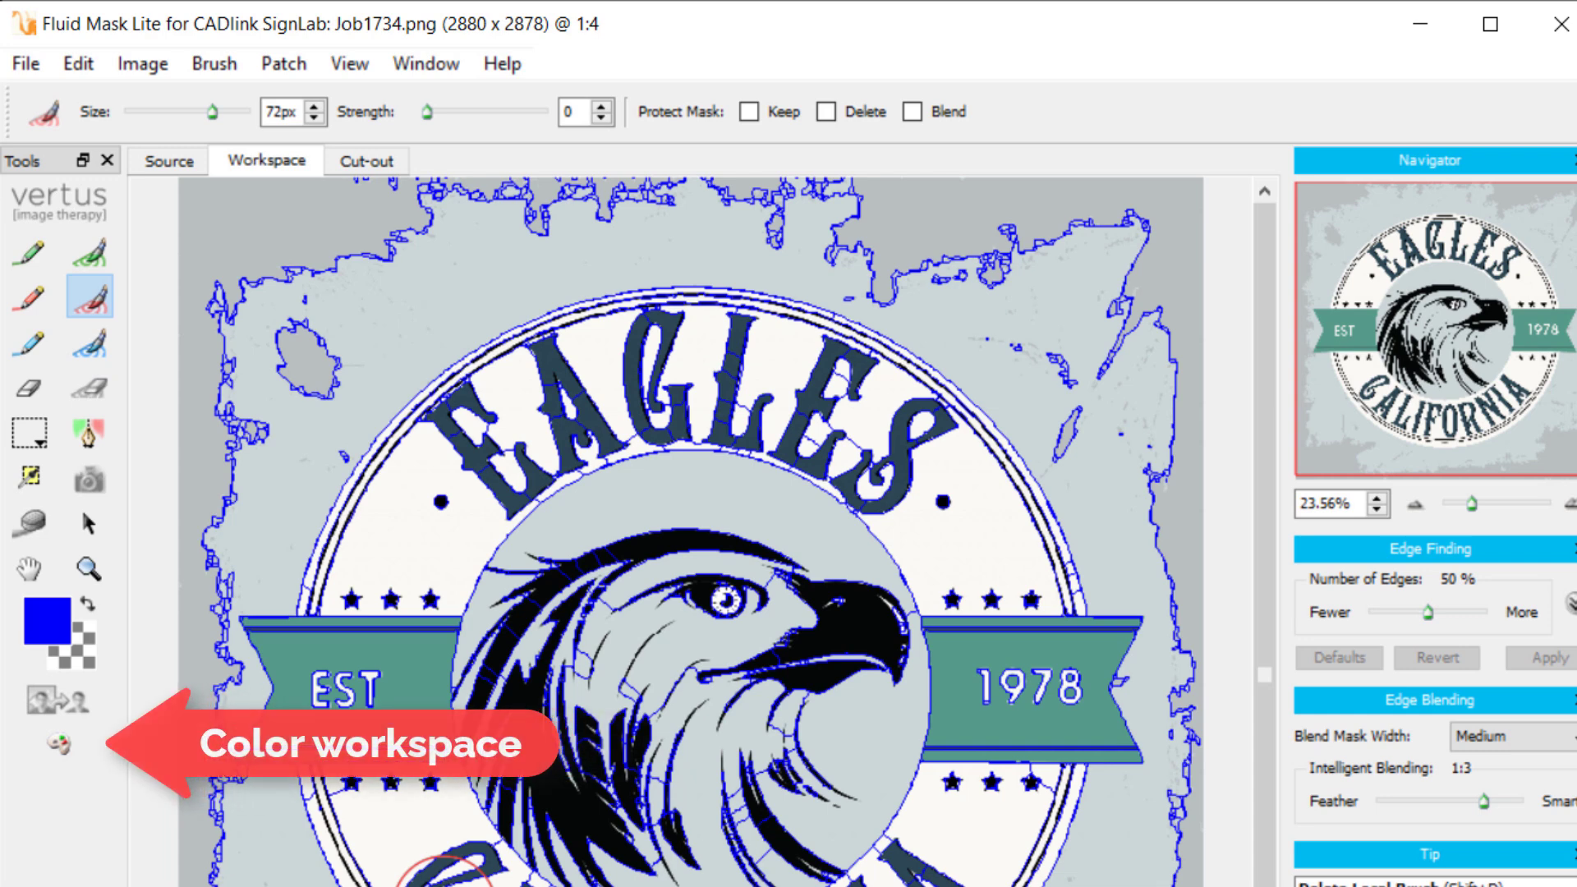
# - Open the Color Workspace, toggle the grid and histogram views, and set the histogram axis to Hue
pyautogui.click(87, 746)
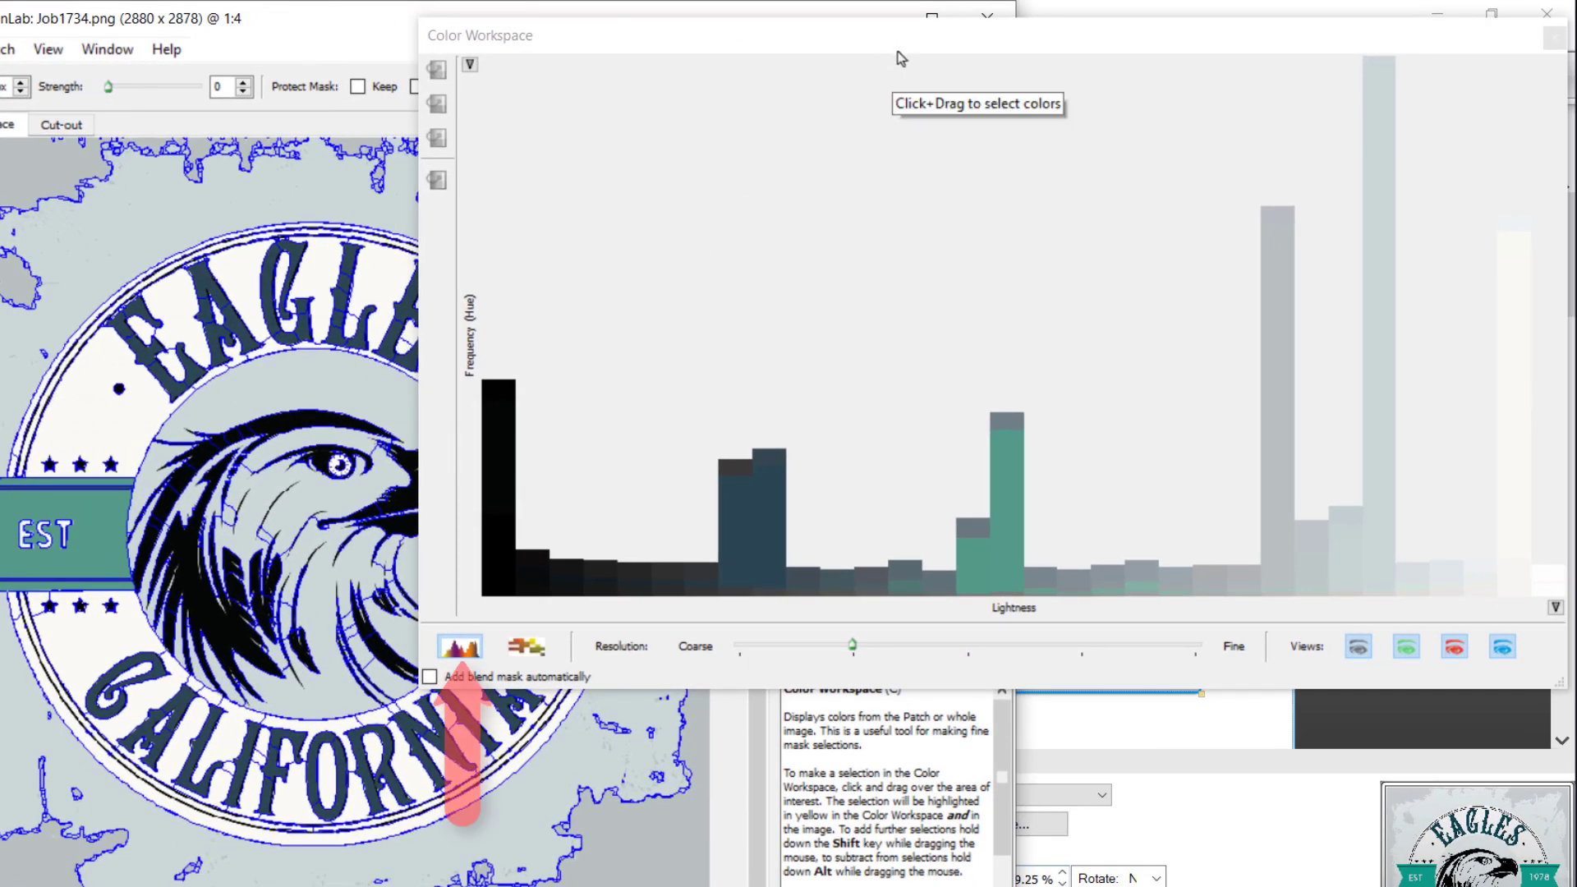
pyautogui.click(898, 54)
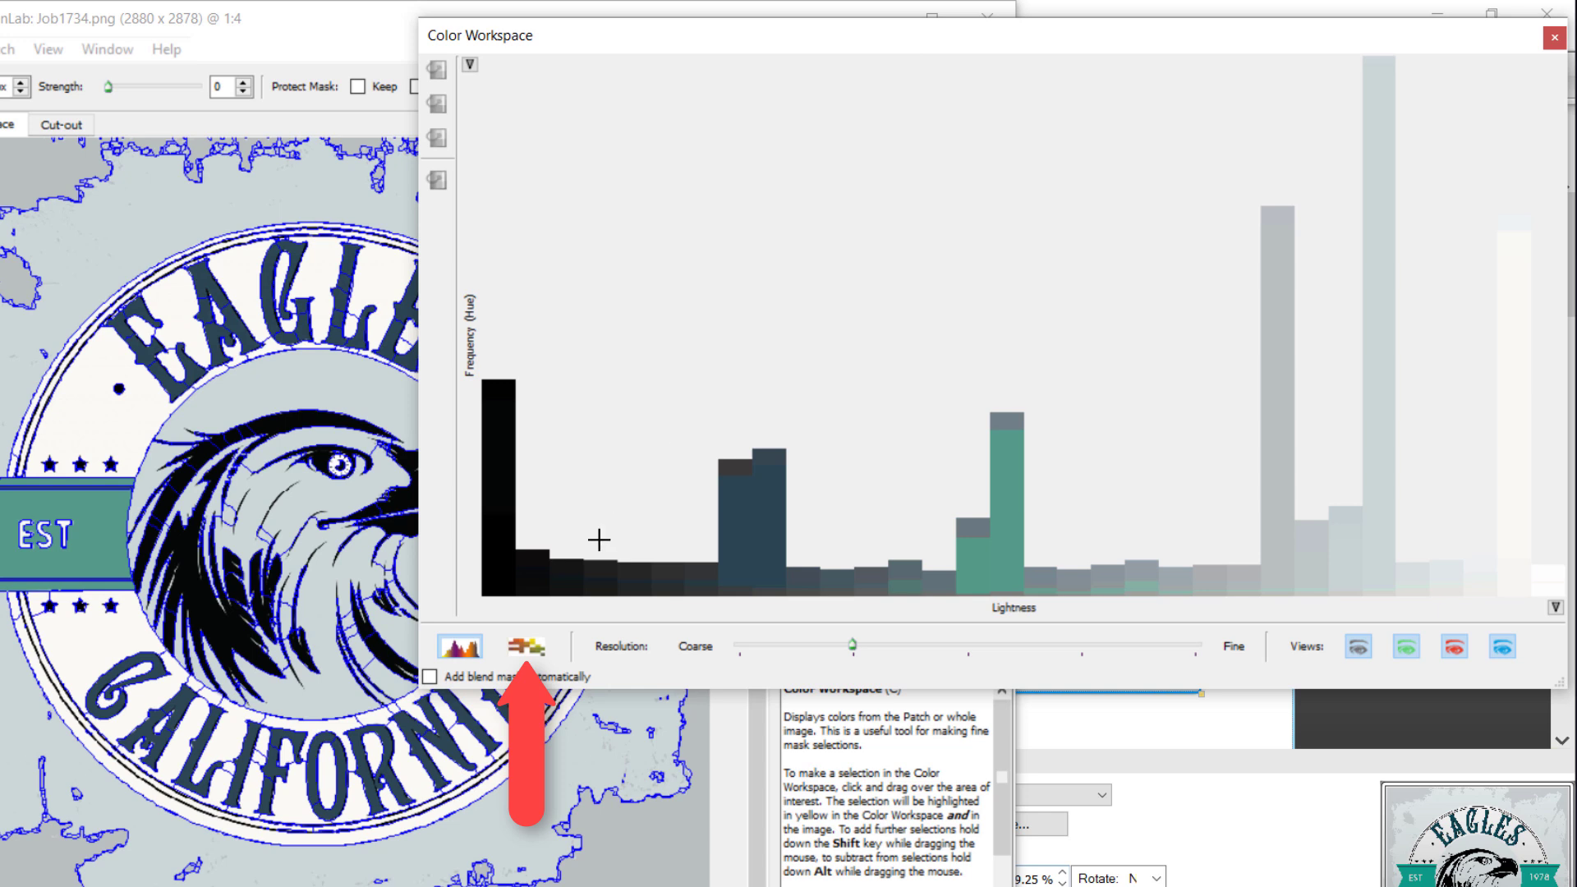
pyautogui.click(530, 650)
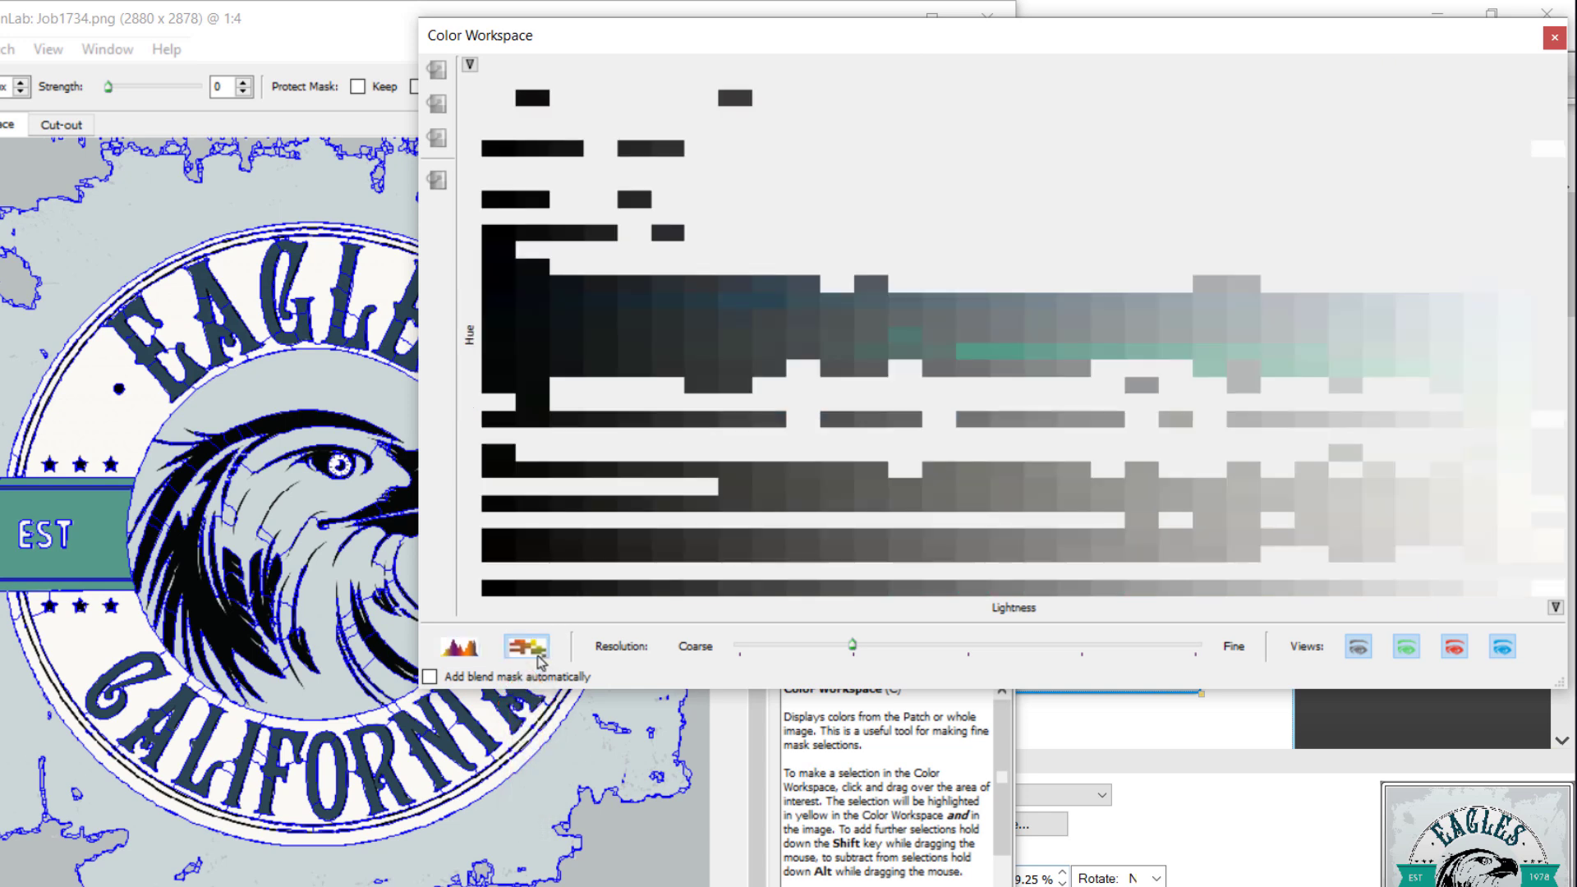
pyautogui.click(466, 657)
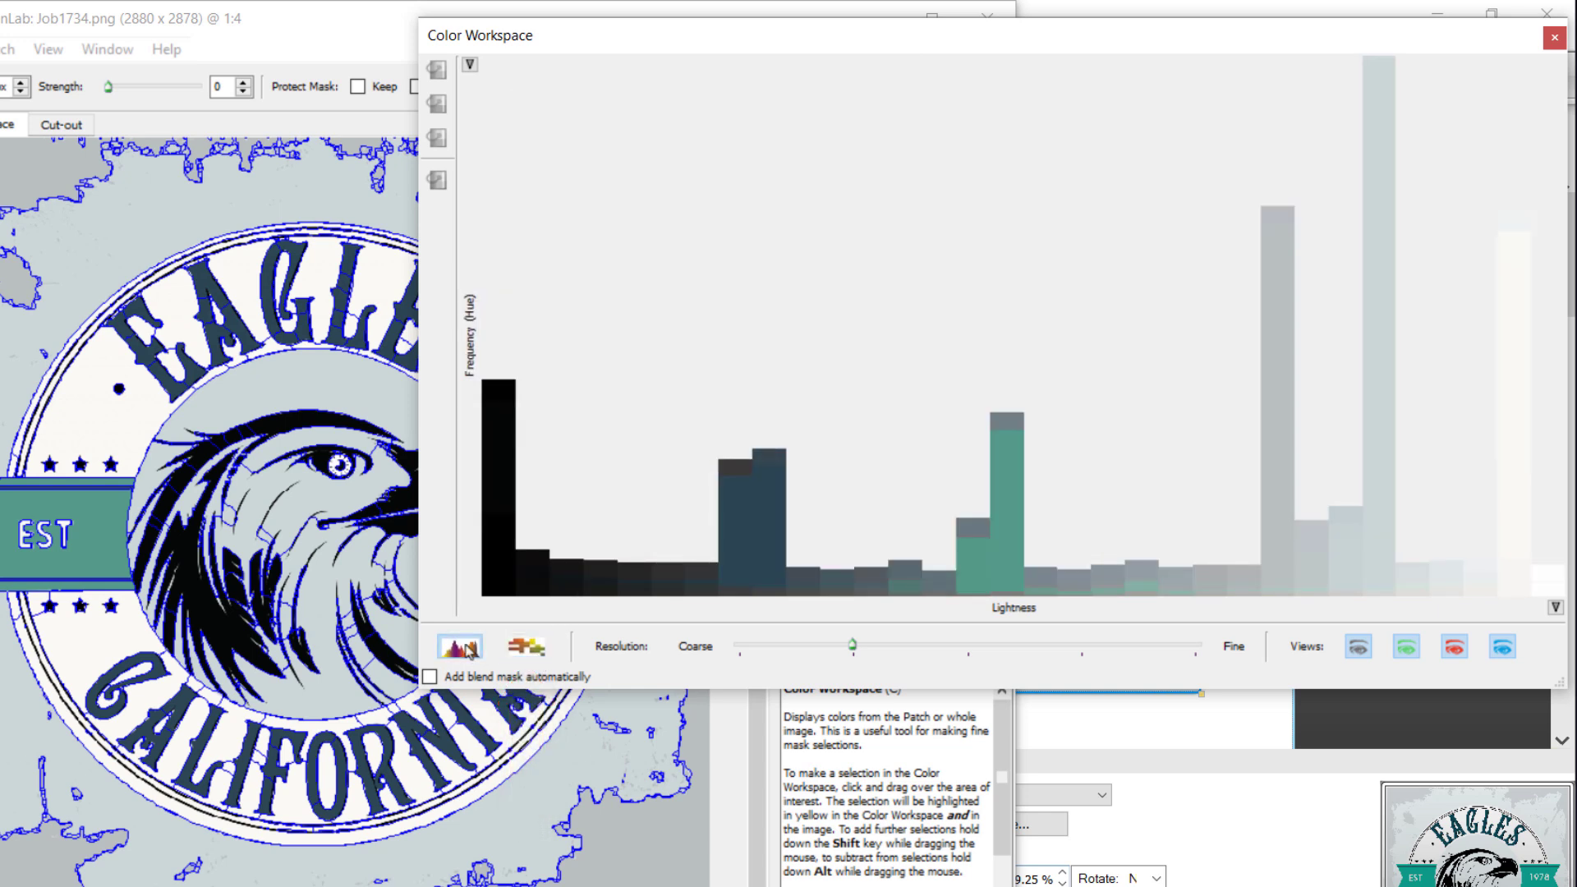
pyautogui.click(1555, 608)
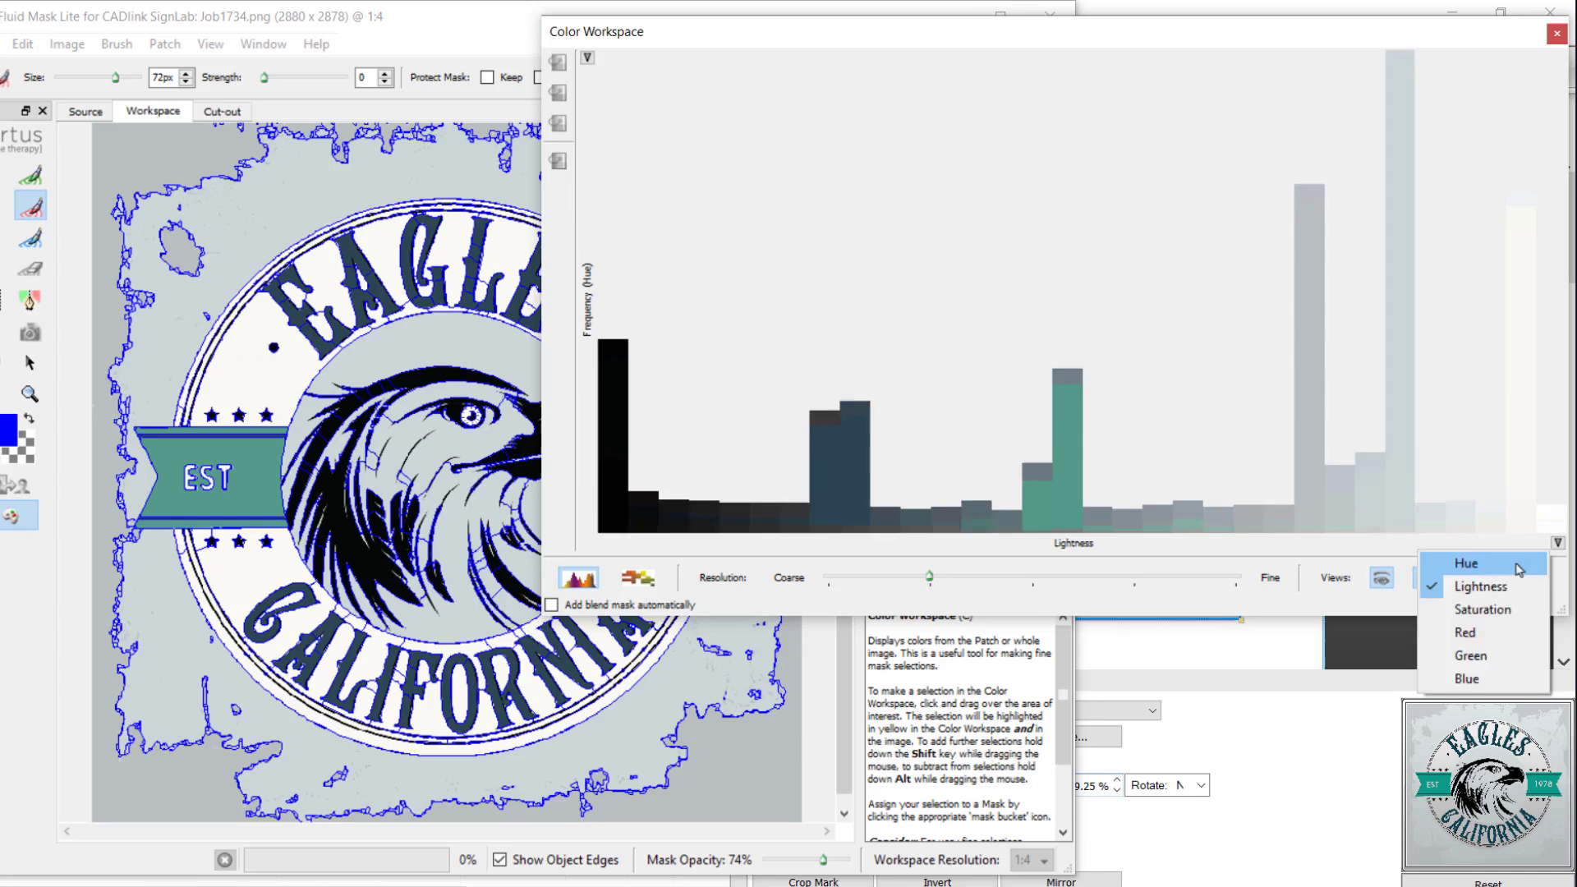
# - Sort the histogram by hue and mark the two adjacent pale grey background colour bars for deletion
pyautogui.click(1519, 560)
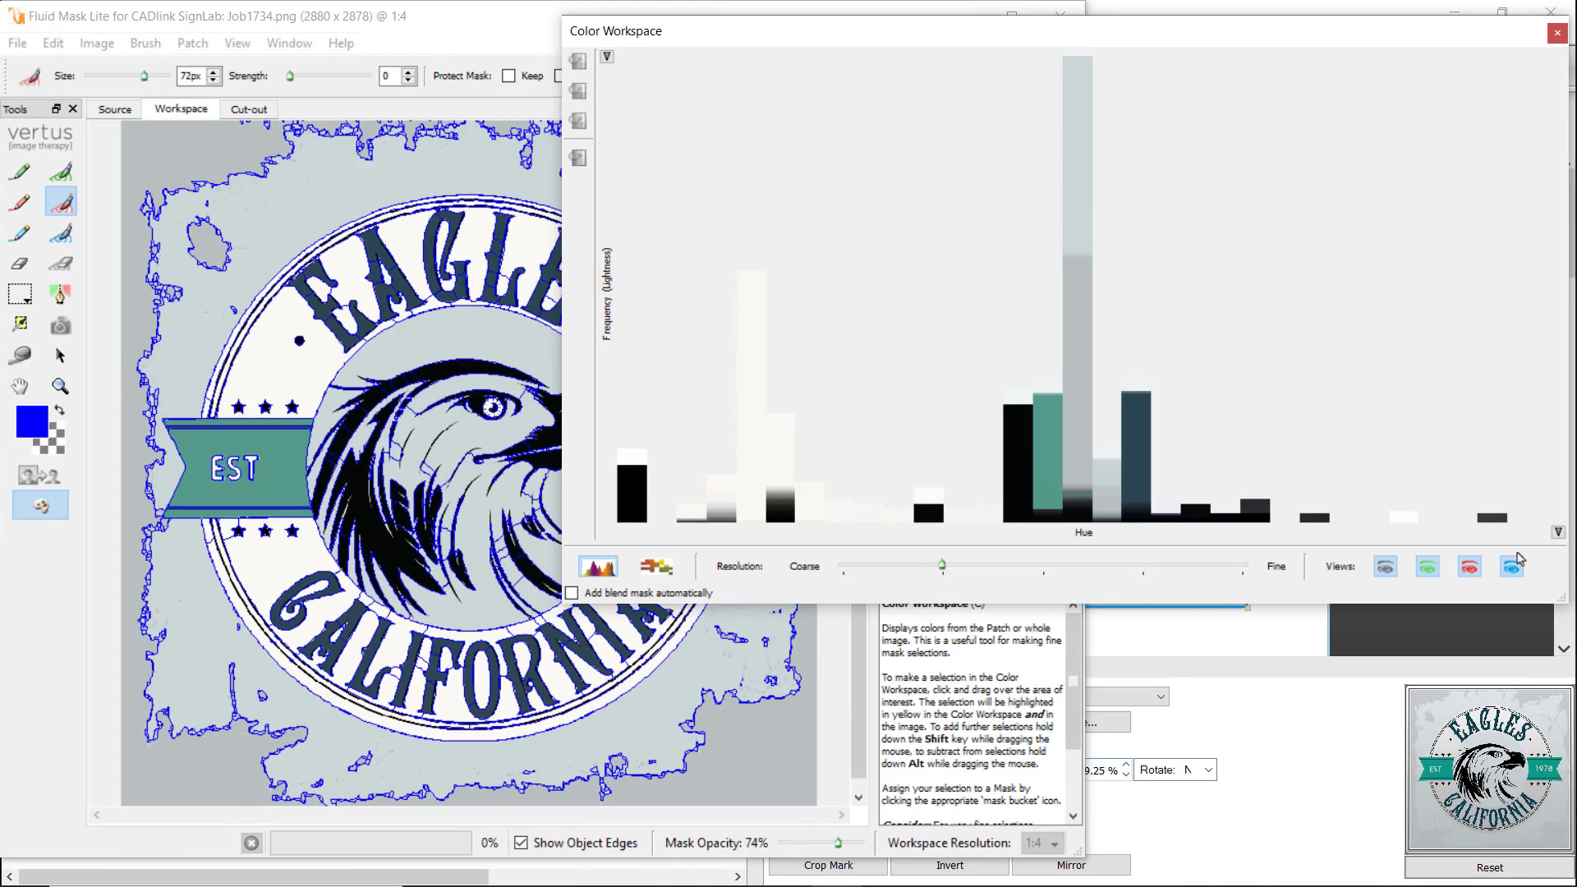
pyautogui.press('s')
pyautogui.click(1074, 320)
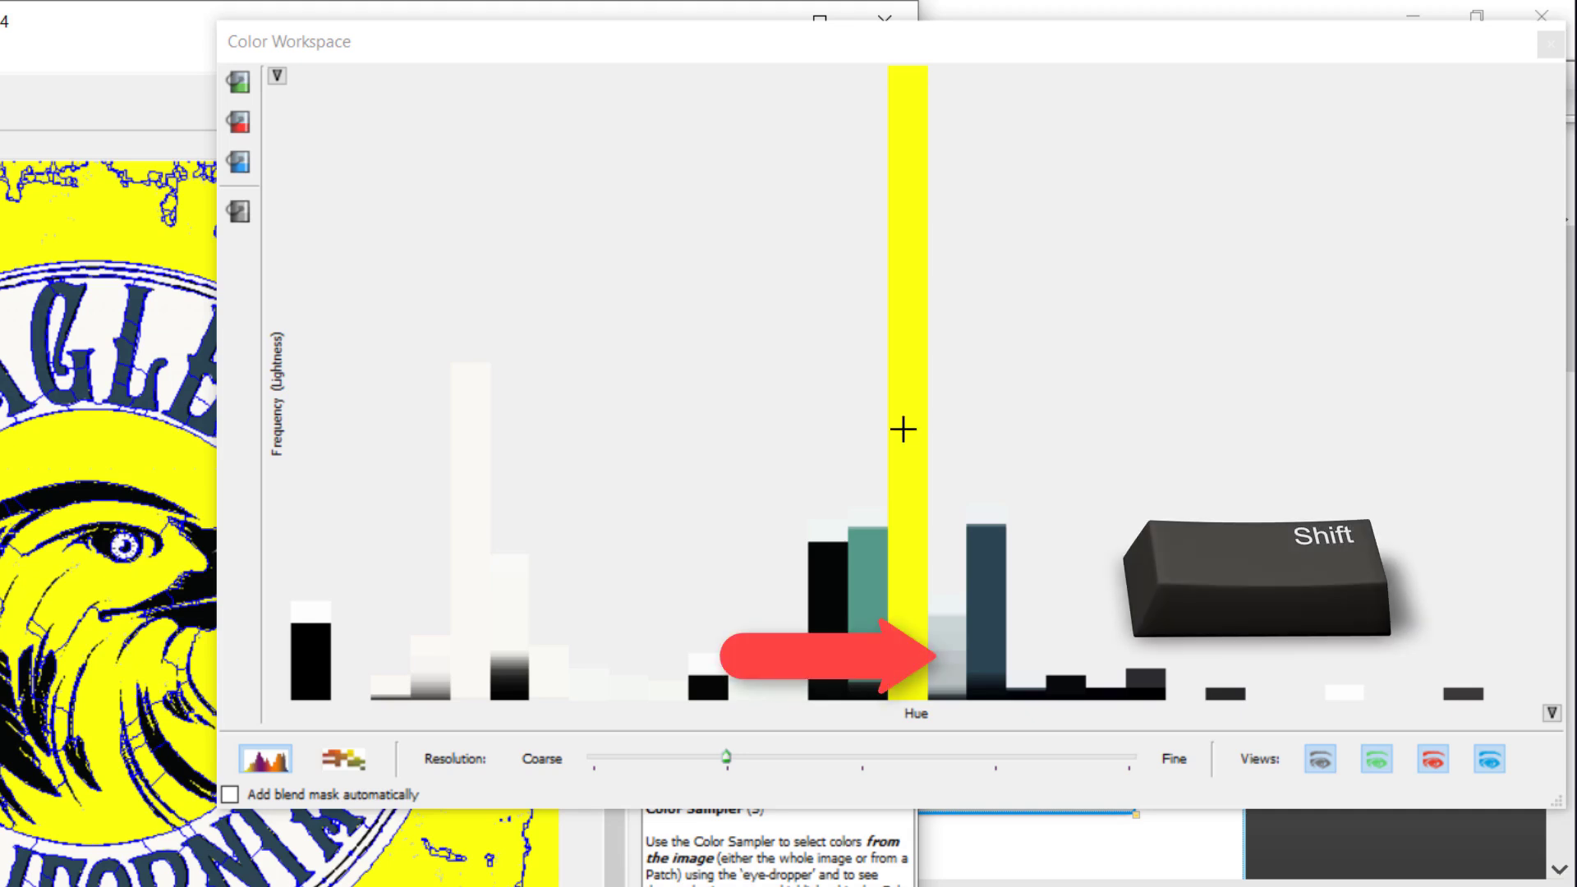
pyautogui.keyDown('shift'); pyautogui.click(903, 429); pyautogui.keyUp('shift')
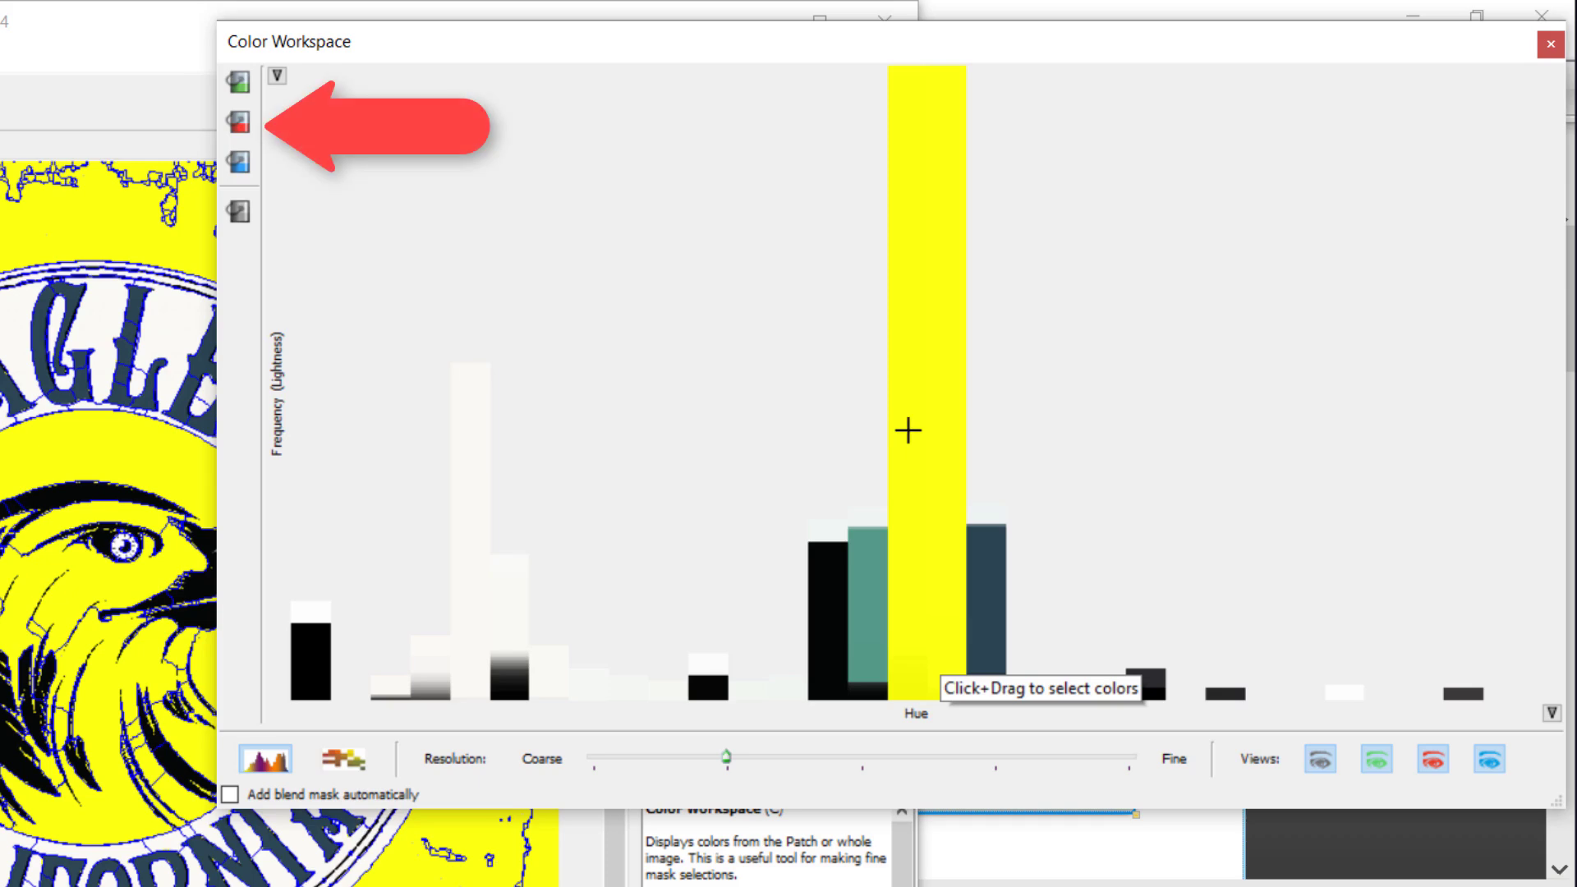
pyautogui.click(245, 133)
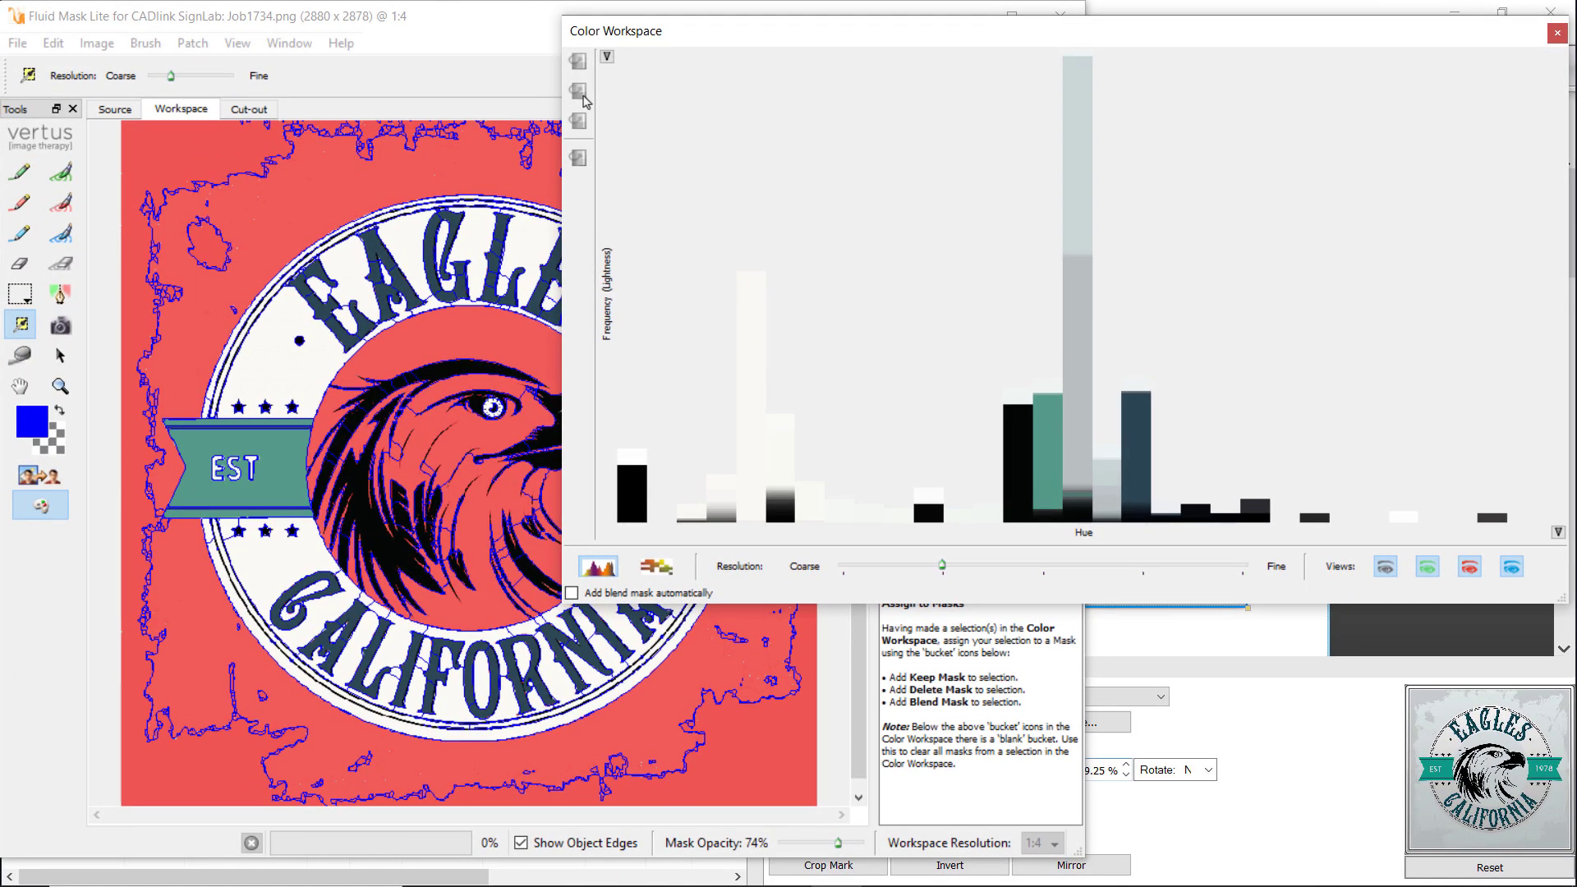
# - Close the Color Workspace, Auto-Fill the rest of the badge with Keep, and show removed areas as checkerboard
pyautogui.click(1555, 33)
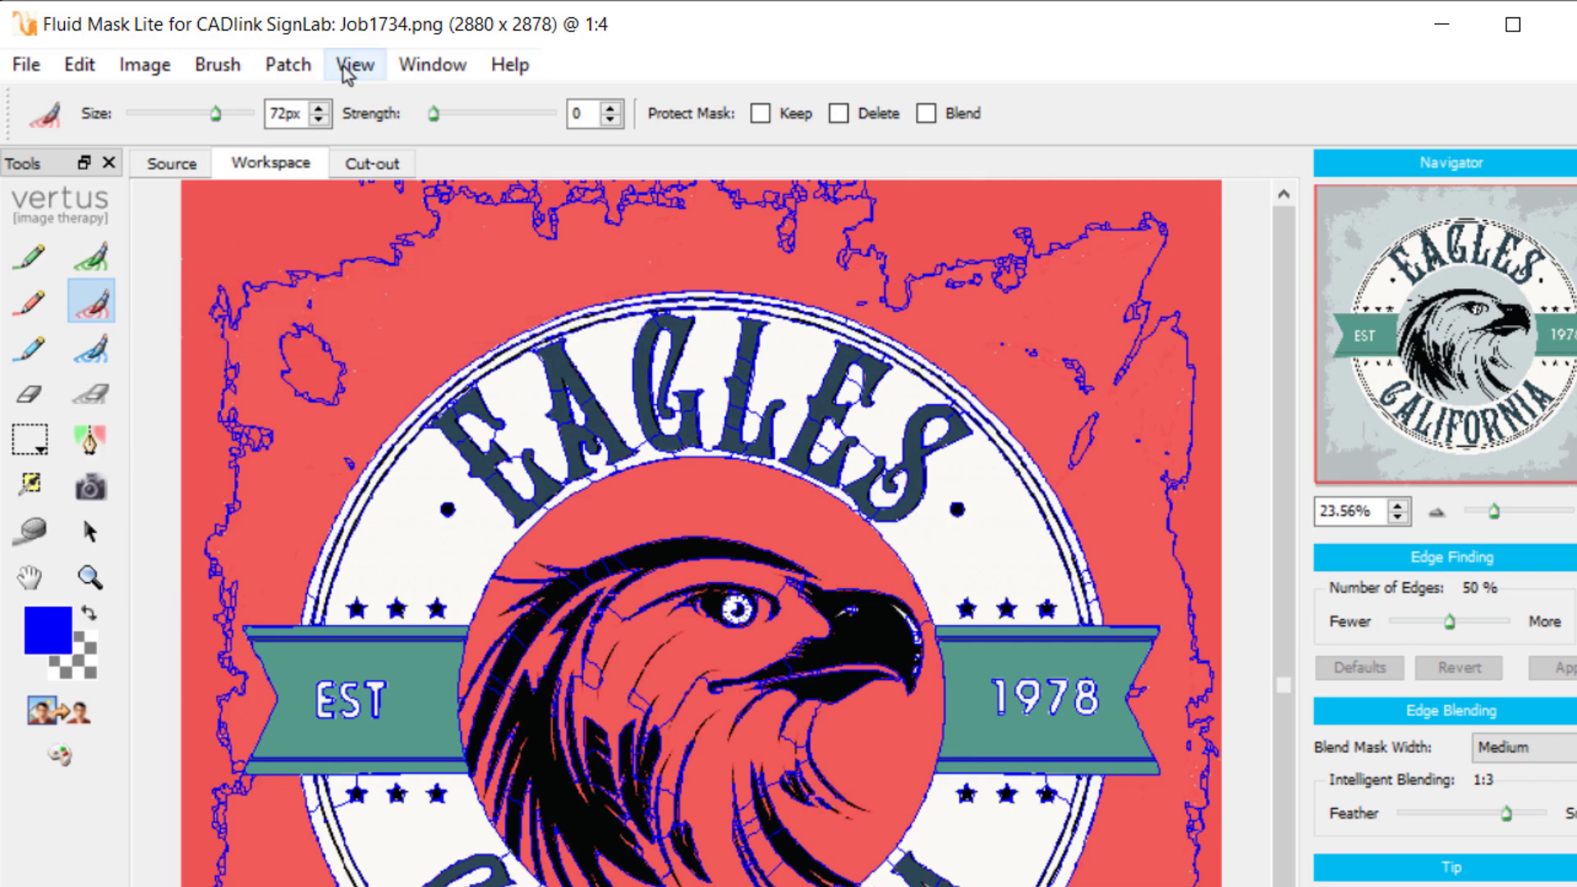
pyautogui.click(145, 65)
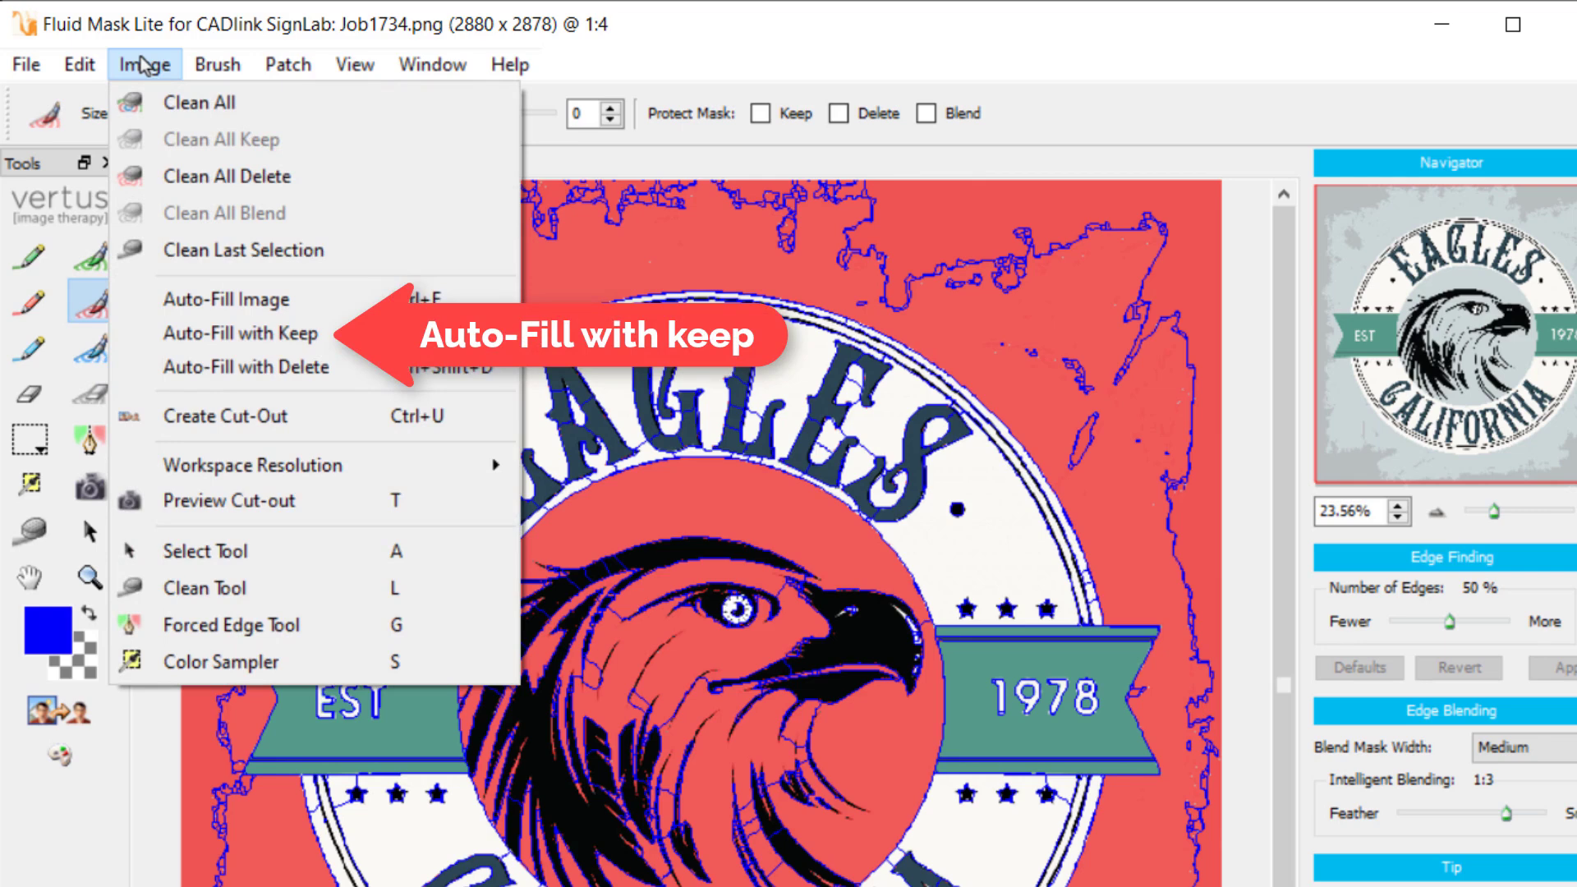
pyautogui.click(131, 339)
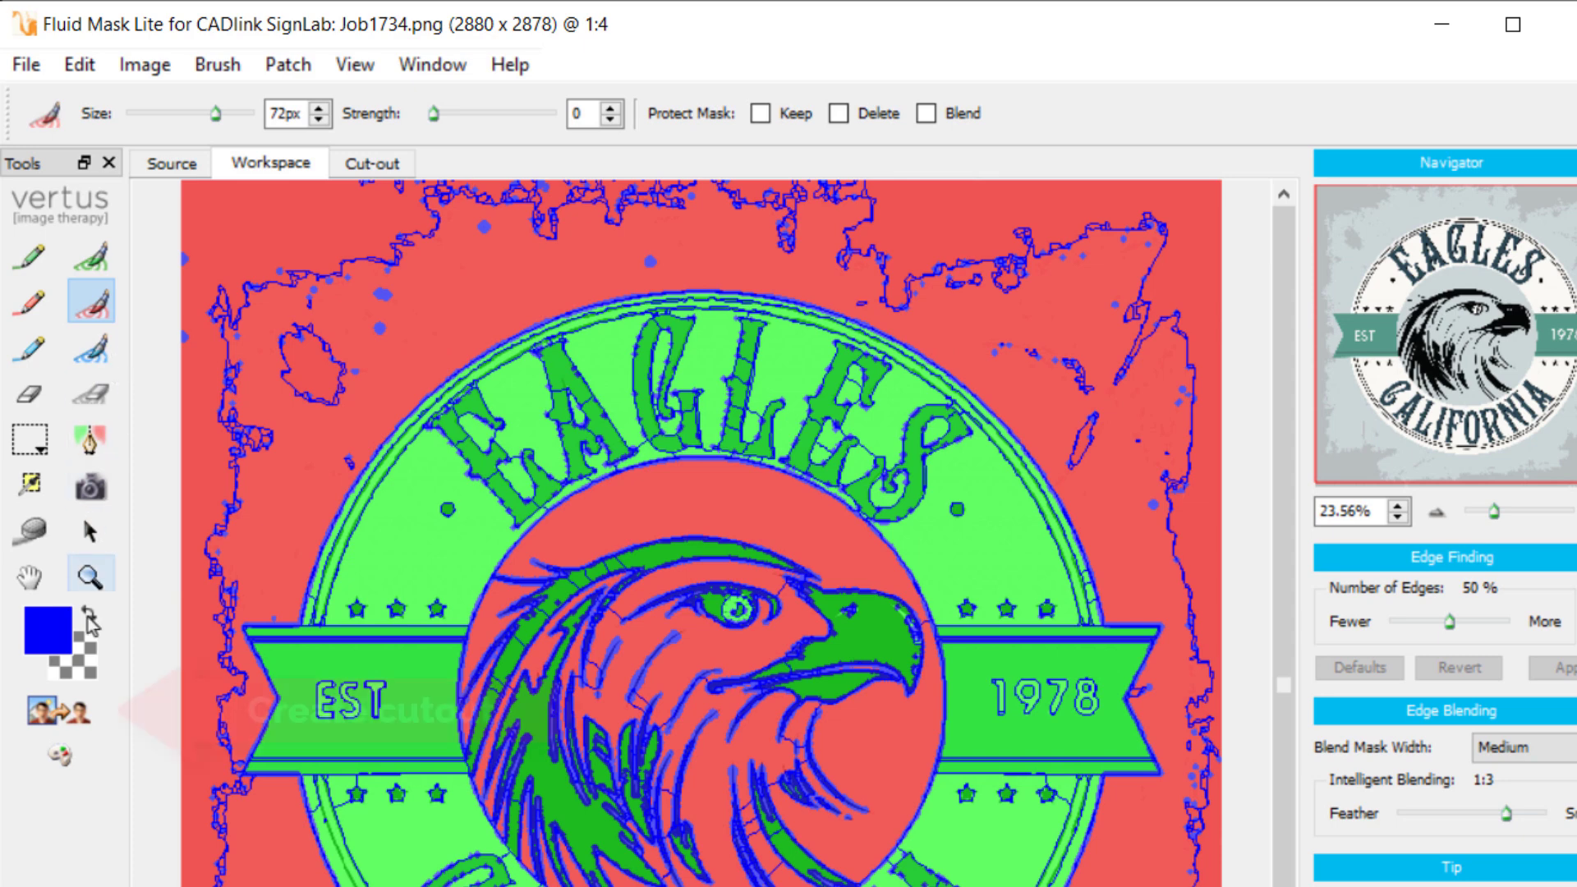
pyautogui.press('x')
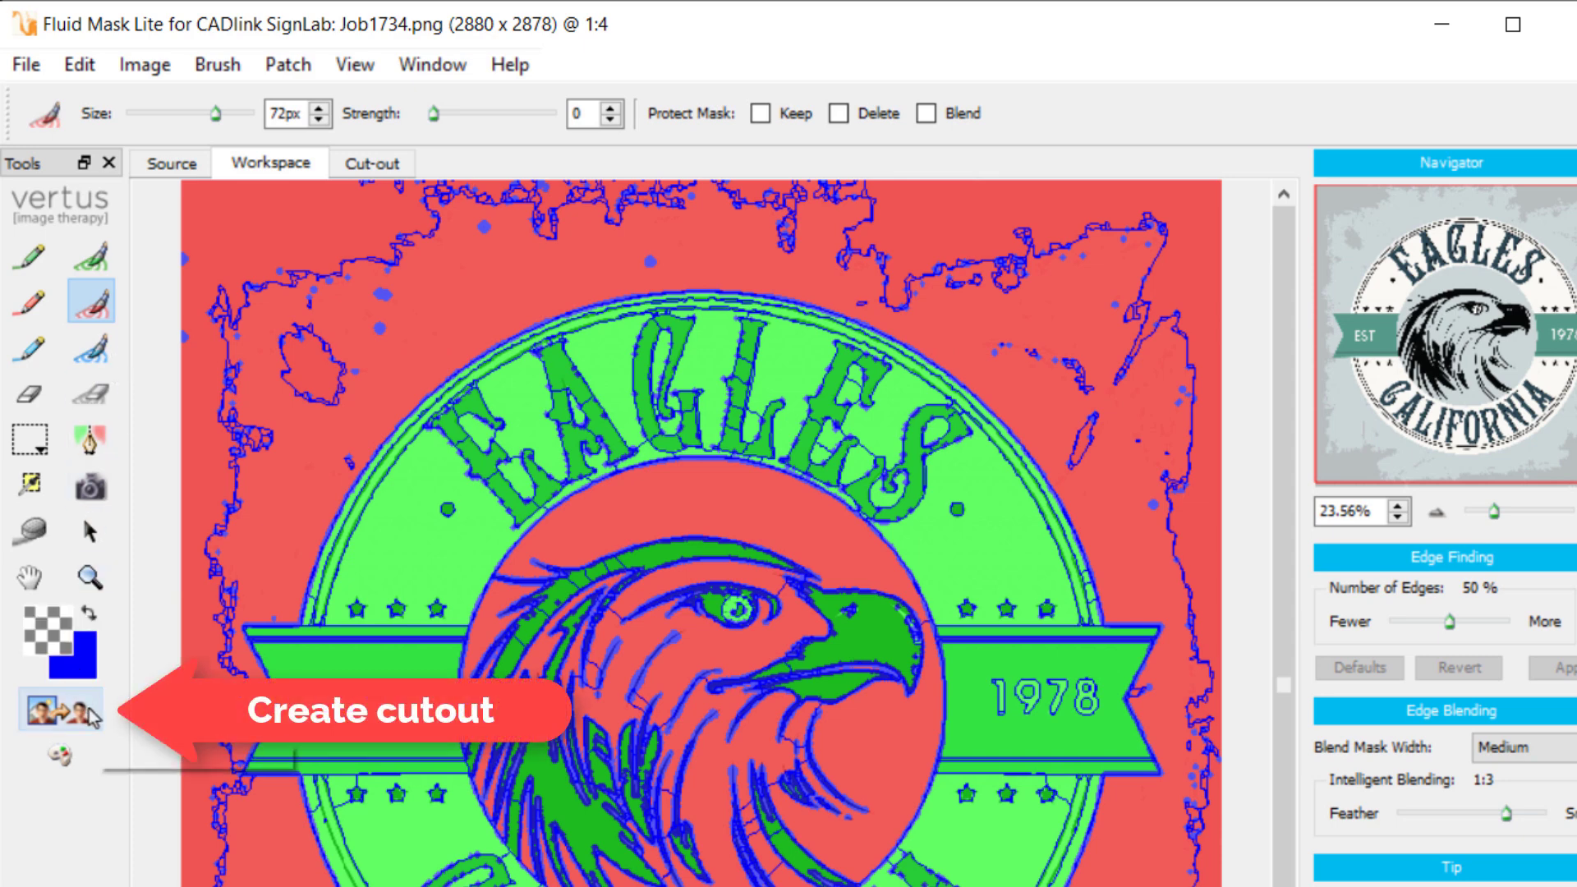
# - Run Create Cut-out from the Tools panel to generate the Eagles logo cut-out
pyautogui.click(93, 719)
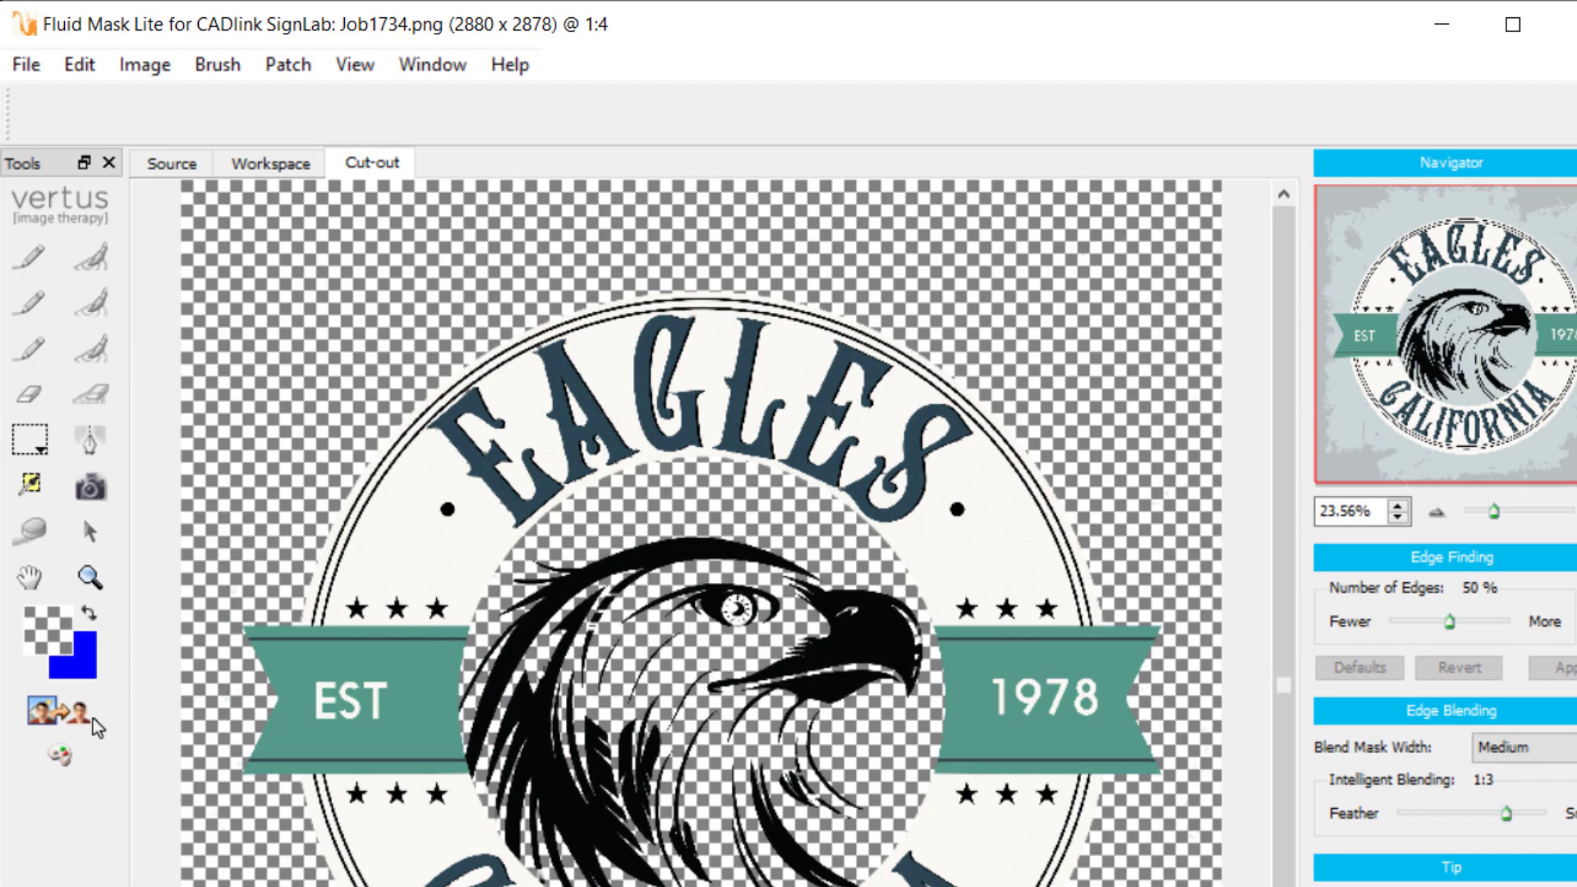